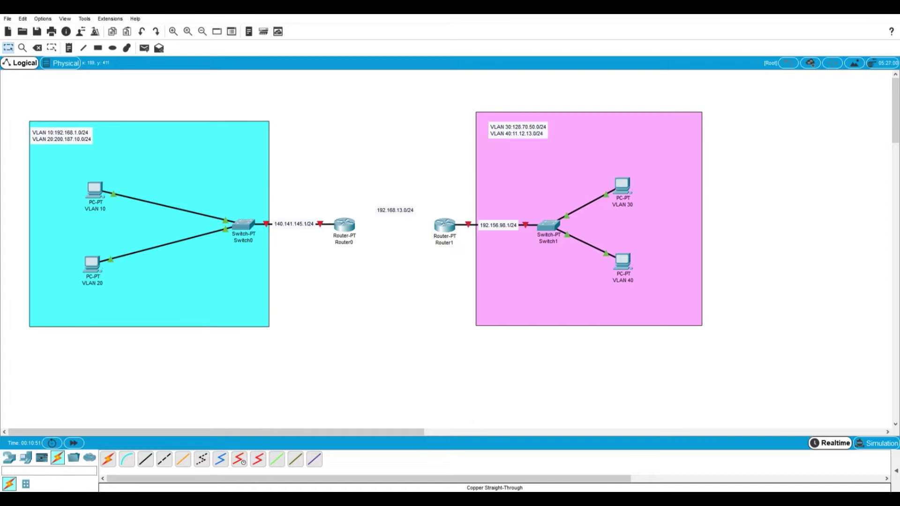
Review the IP configuration of the VLAN 20 and VLAN 30 PCs, checking the static address and subnet mask
left_click(91, 265)
left_click(623, 185)
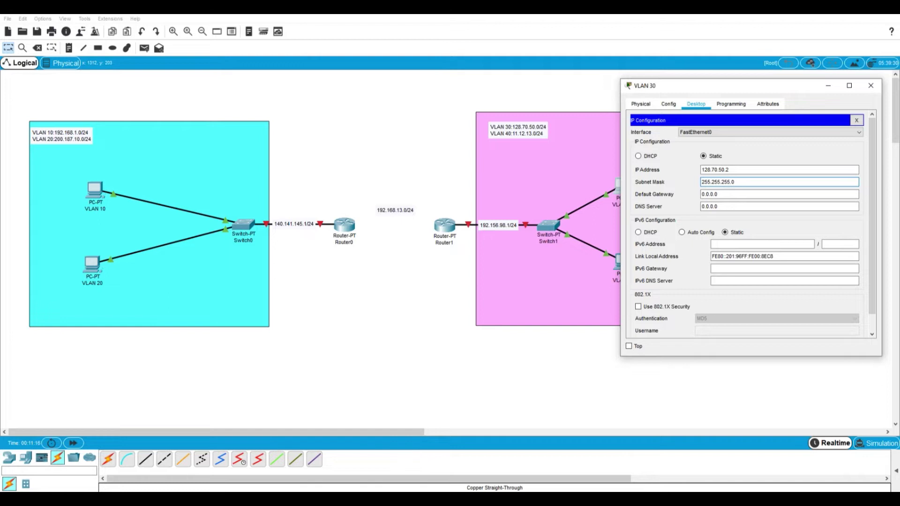
key("shift+Right")
key("shift+Right")
key("shift+Right")
key("shift+Right")
key("shift+Right")
key("shift+Right")
key("shift+Right")
key("shift+Right")
key("shift+Right")
key("shift+Right")
key("alt+F4")
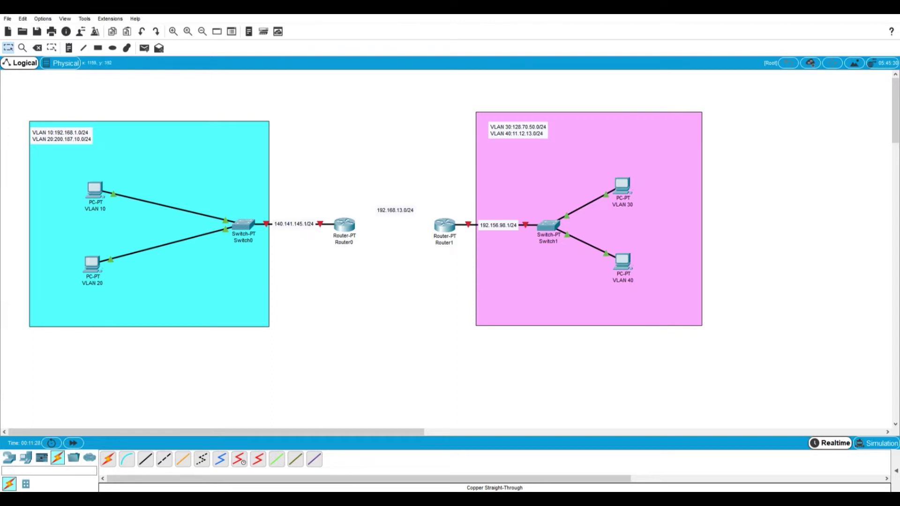
Review the static IP address and subnet mask in the VLAN 40 PC's IP configuration
left_click(622, 262)
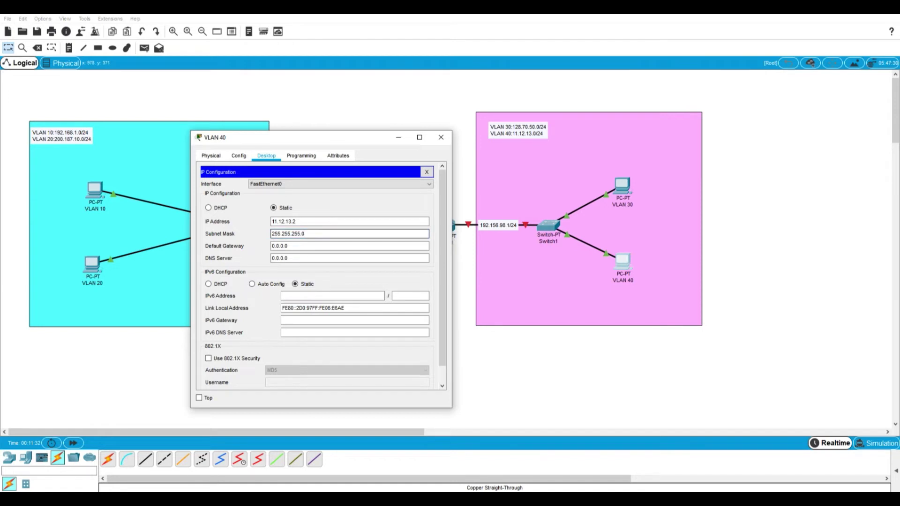
left_click(328, 246)
left_click(305, 234)
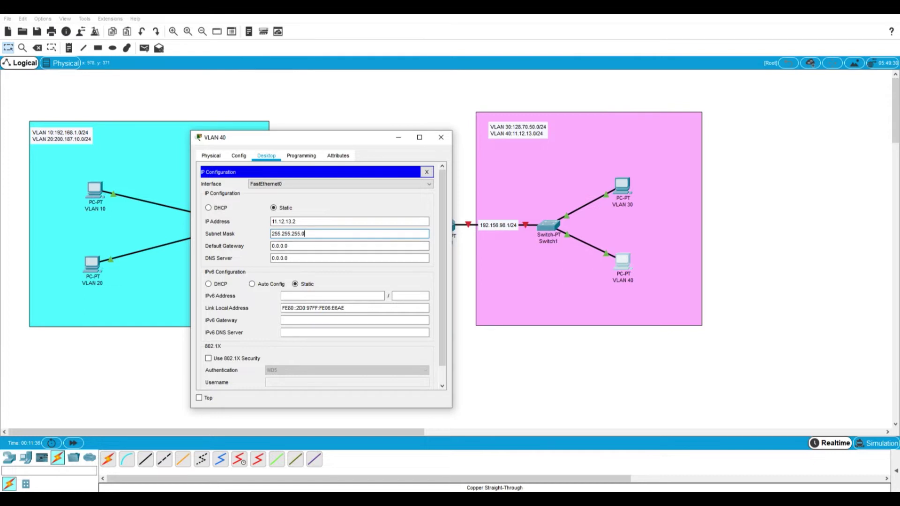
left_click(272, 233)
left_click_drag(272, 234, 302, 234)
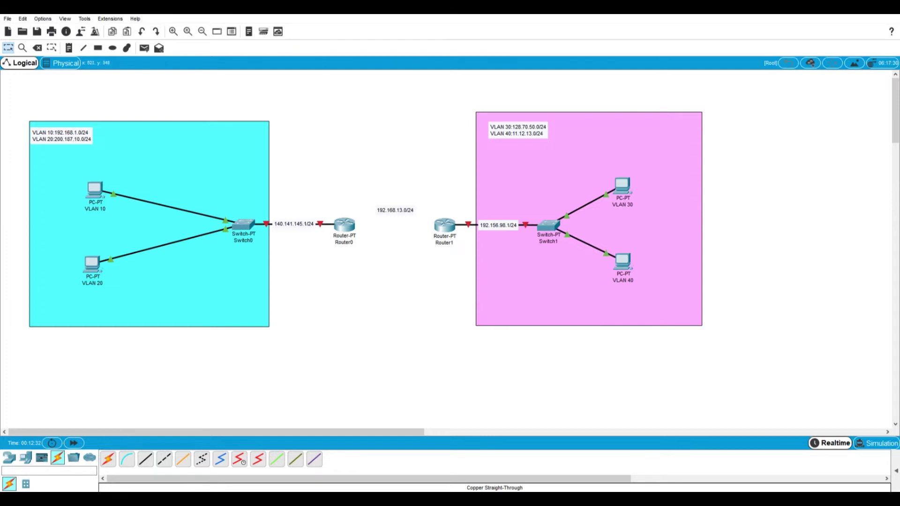
Open Switch0's command line, enter VLAN database mode from privileged mode, and add VLAN 10 named sepuluh
left_click(244, 225)
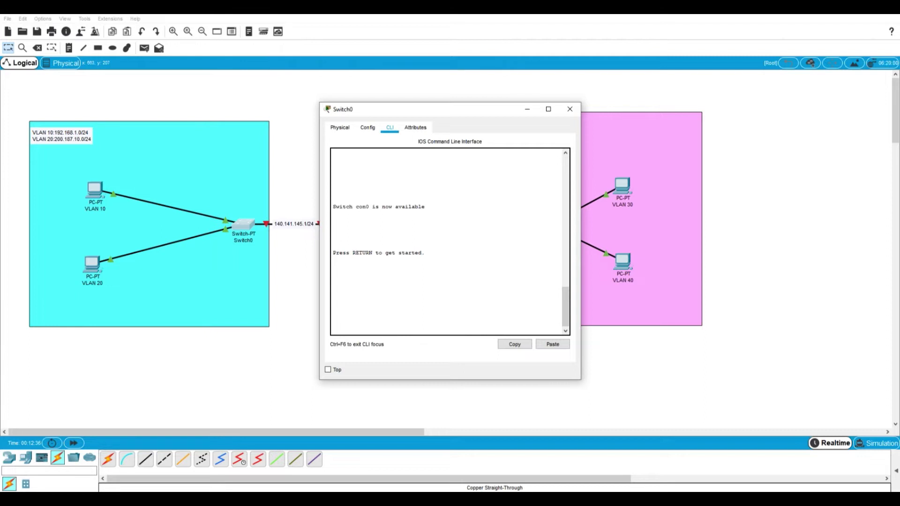
key("Return")
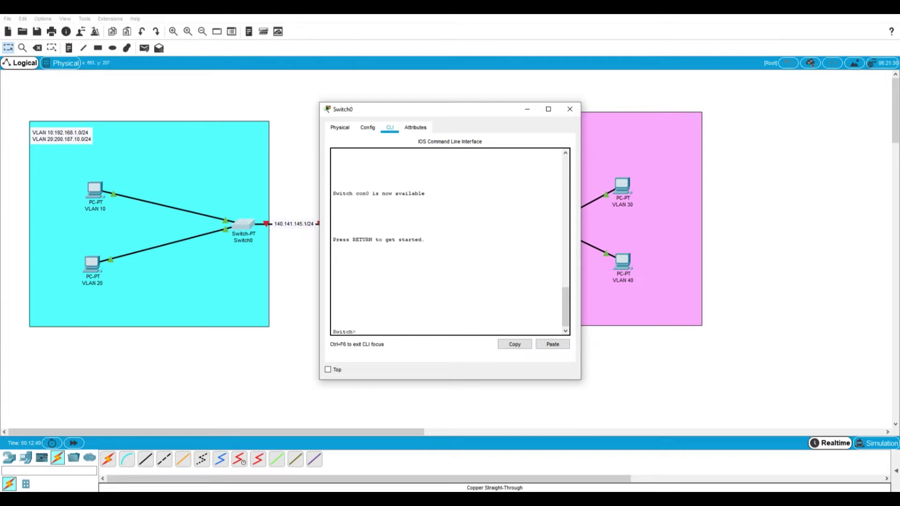
type("en")
key("Return")
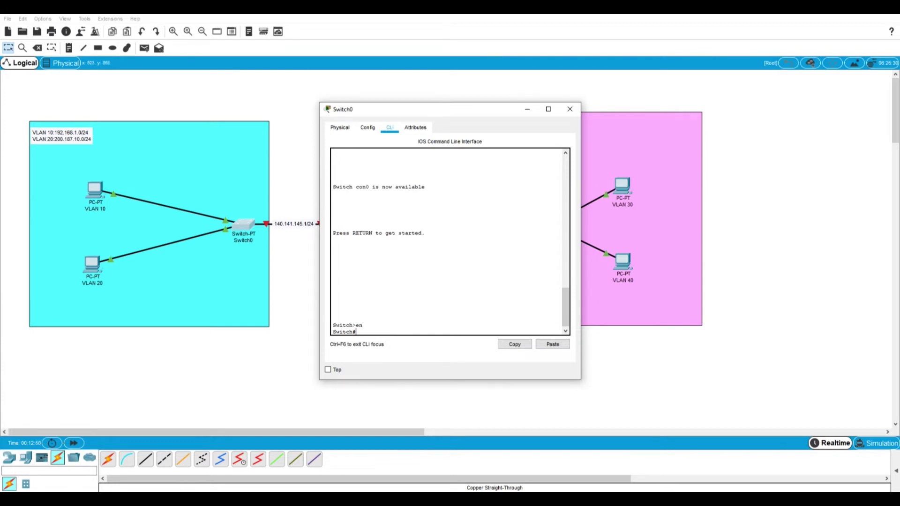
type("vlan database")
key("Return")
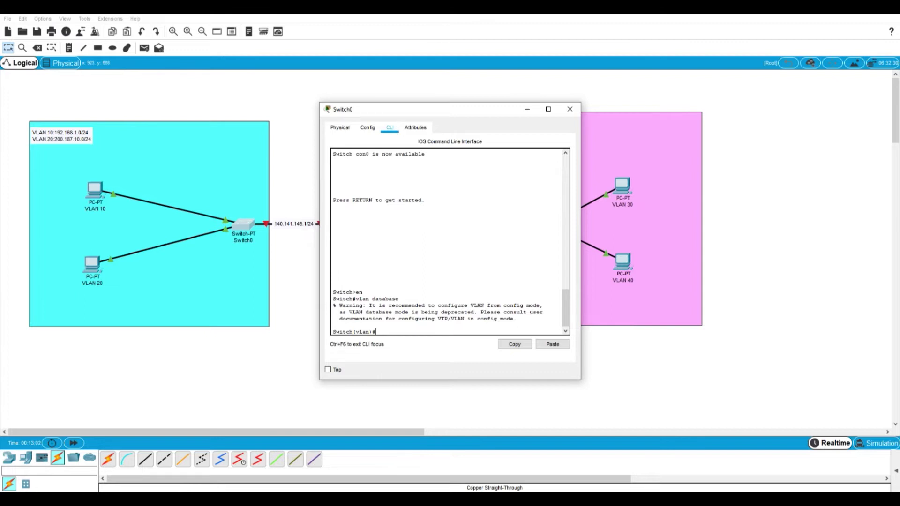
type("lan 10 name sepuluh")
key("Return")
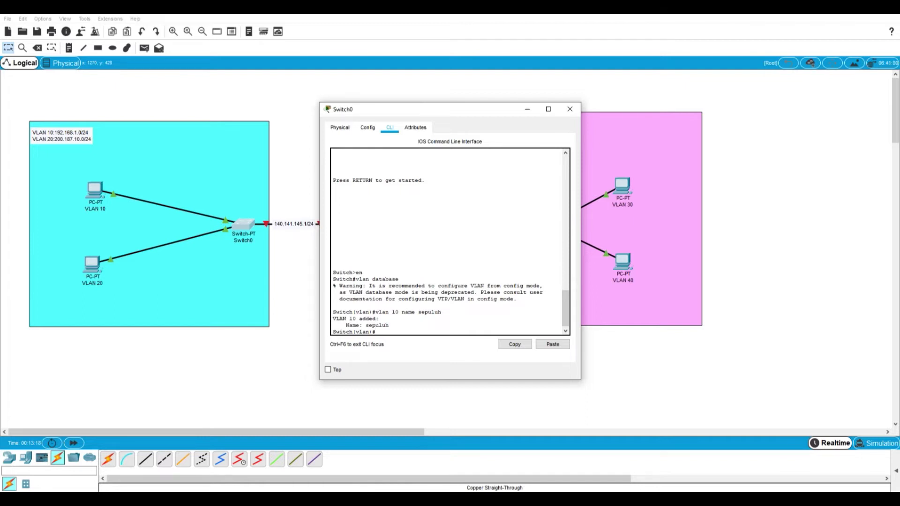
Add VLAN 20 named duapuluh on Switch0 and exit the VLAN database
type("vlan 20 name duapuluh")
key("Return")
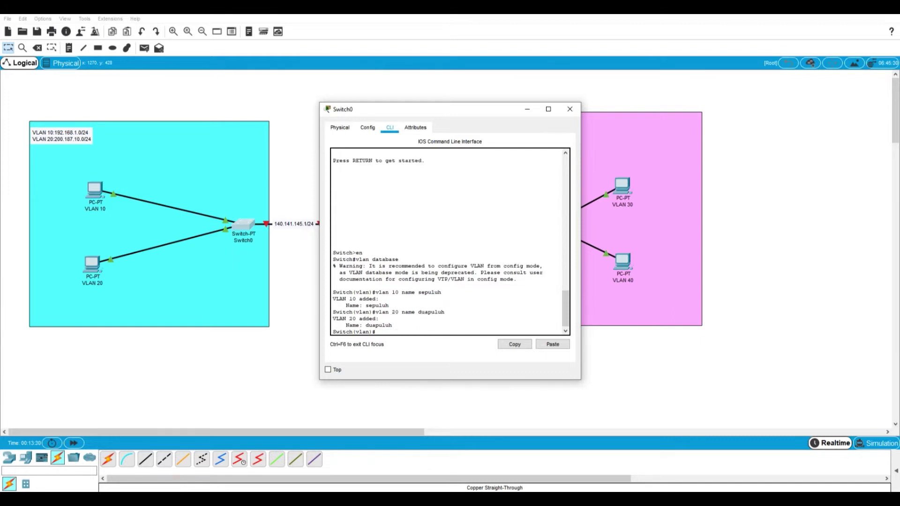
type("ex")
key("Return")
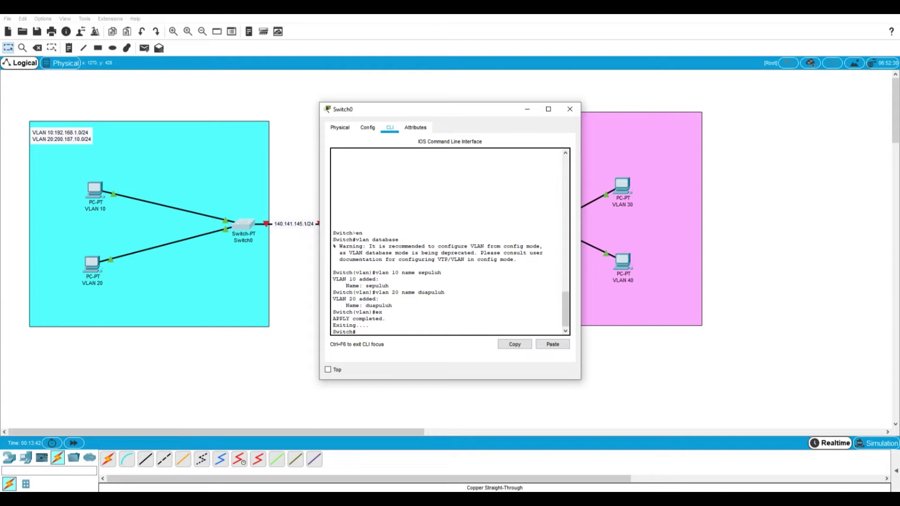
Enter global configuration mode on Switch0 and set interface f0/1, linked to the VLAN 10 PC, to access mode
type("conf t")
key("Return")
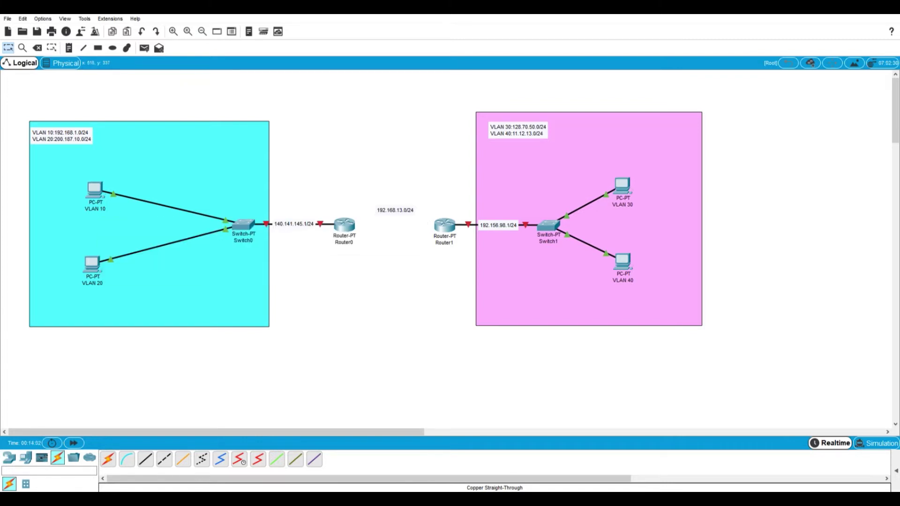
mouse_move(240, 226)
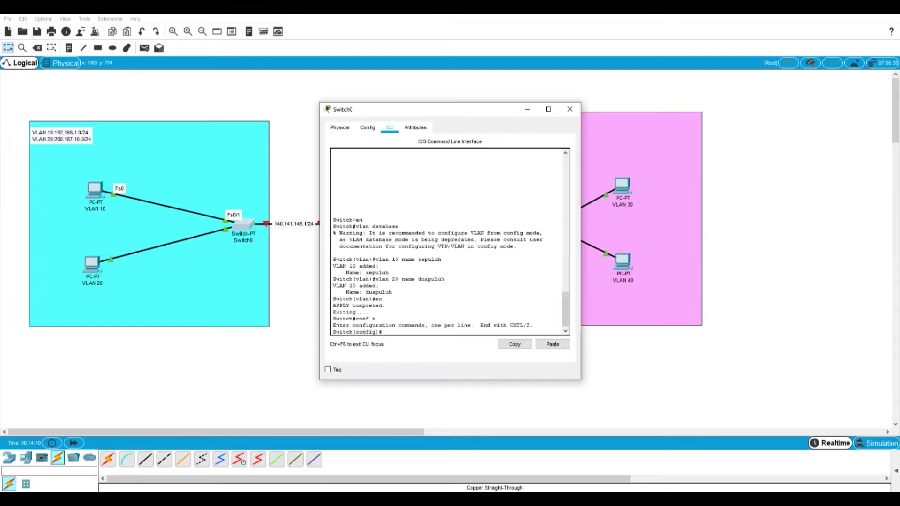
type("t")
type(" f")
type("o/1")
key("BackSpace")
key("BackSpace")
key("BackSpace")
type("0/1")
key("Return")
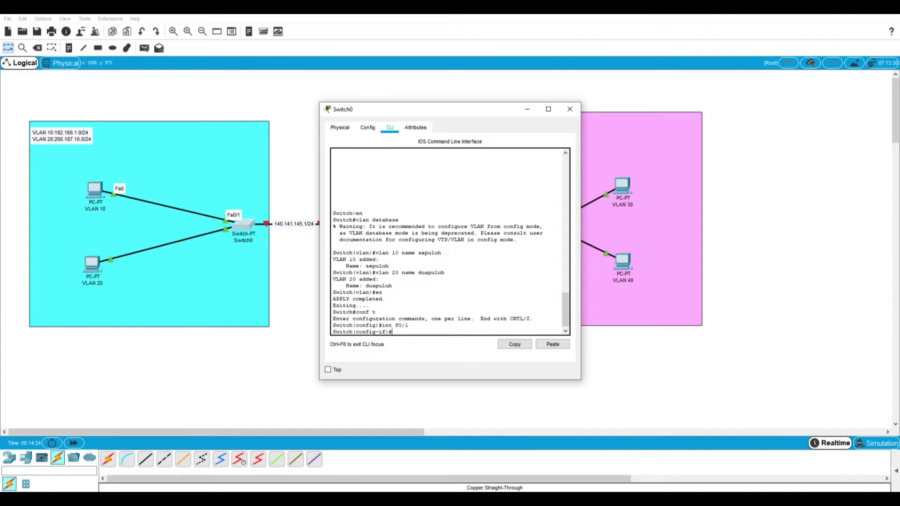
type("switchport mode access")
key("Return")
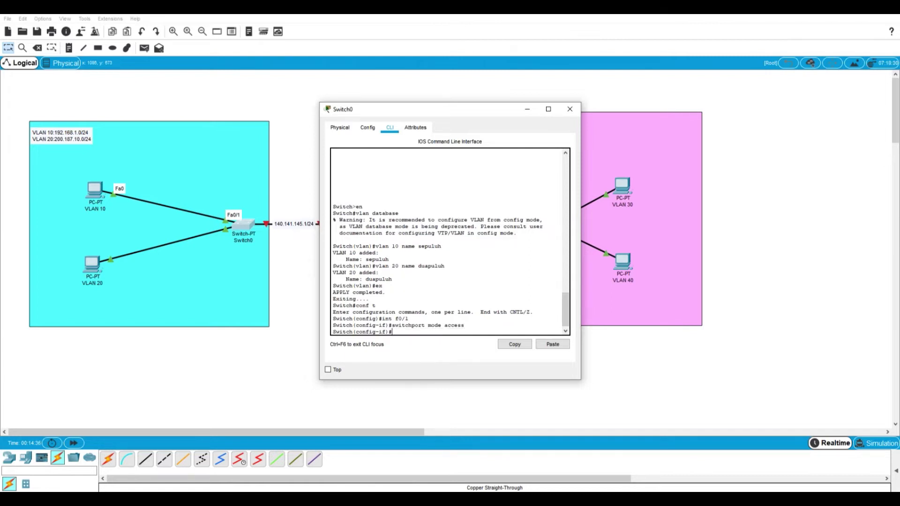
Assign Switch0's interface f0/1 to access VLAN 10 with the switchport access command
type("switchpot access vlan 10")
key("Return")
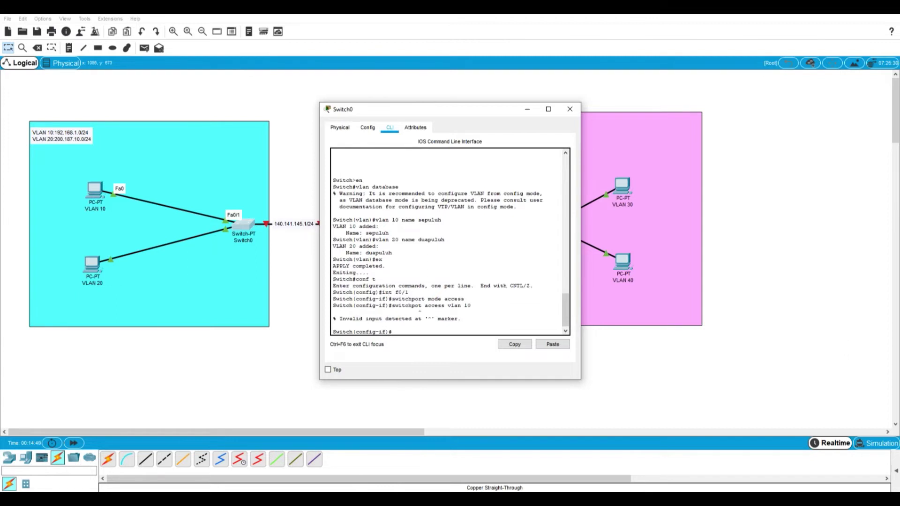
key("Up")
key("Left")
key("Left")
type("r")
key("Return")
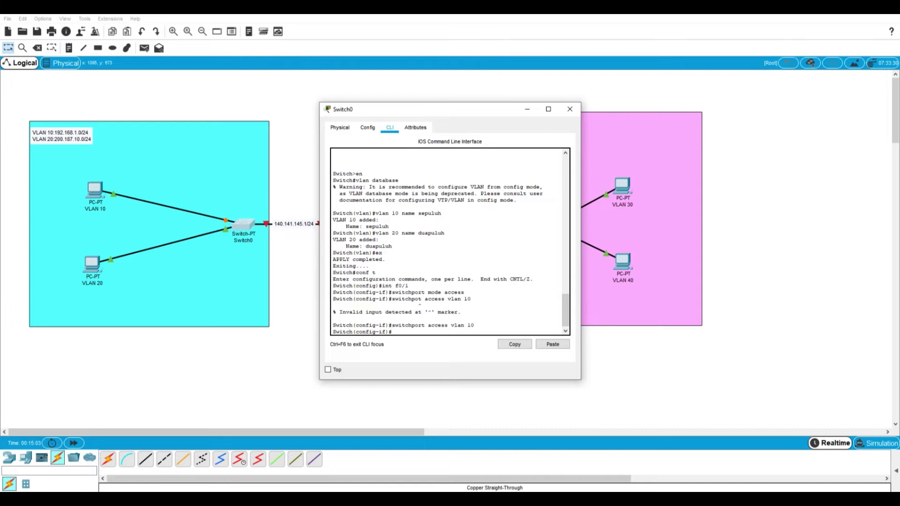
Set Switch0's interface f2/1, linked to the VLAN 20 PC, to access mode and assign it to VLAN 20
type("ex")
key("Return")
type("int f")
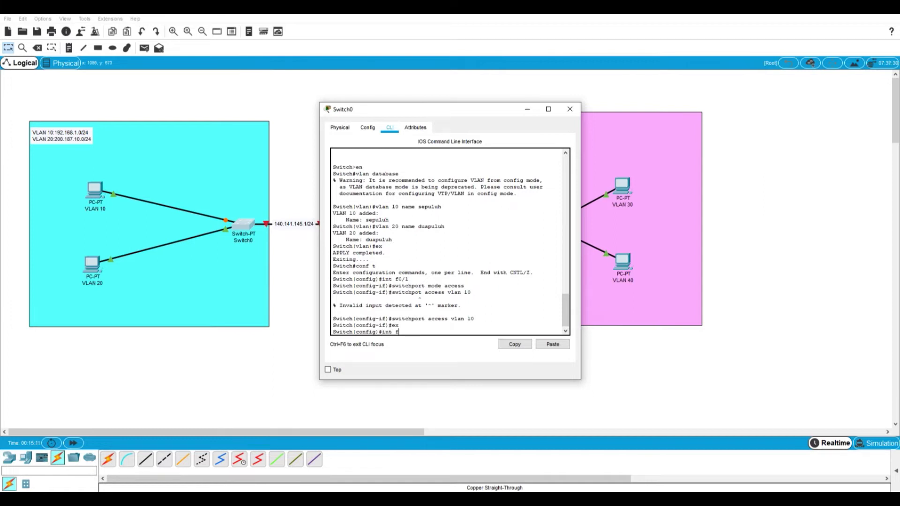
key("alt+F4")
type("2/1")
key("Return")
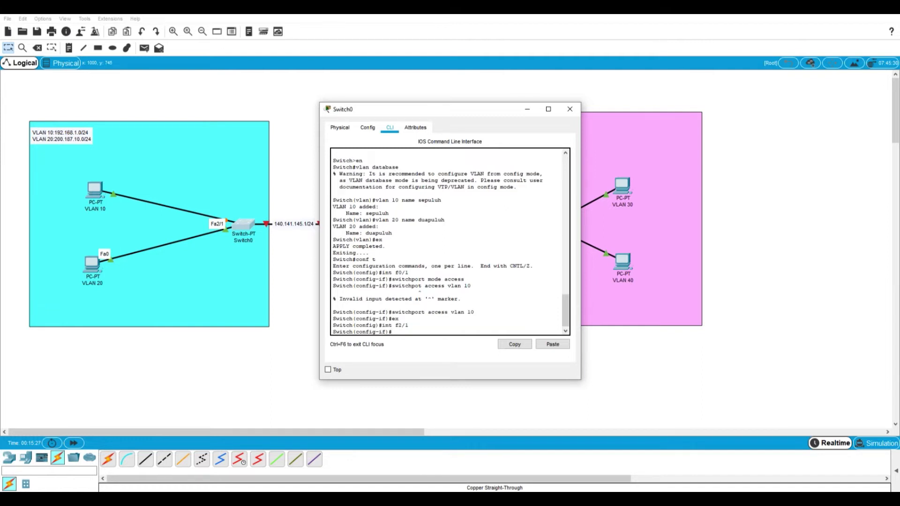
type("switchport mode access")
key("Return")
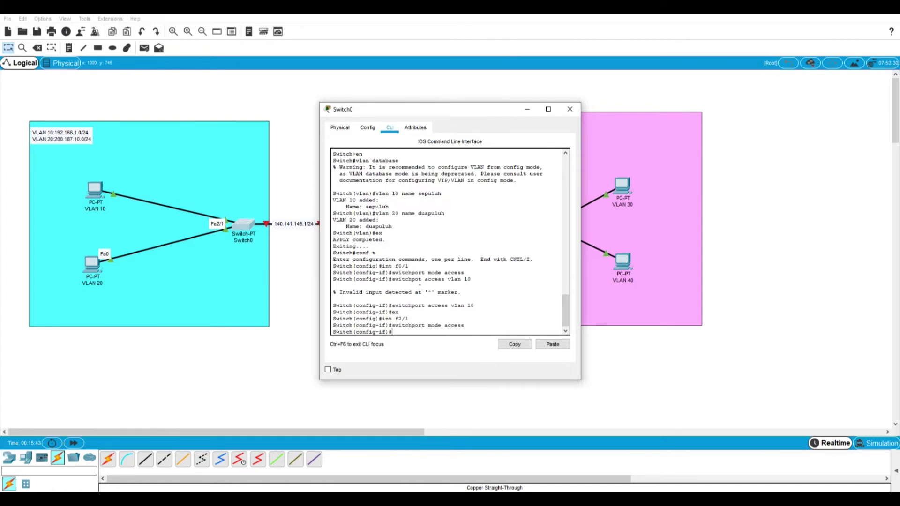
type("switchport access vlan 20")
key("Return")
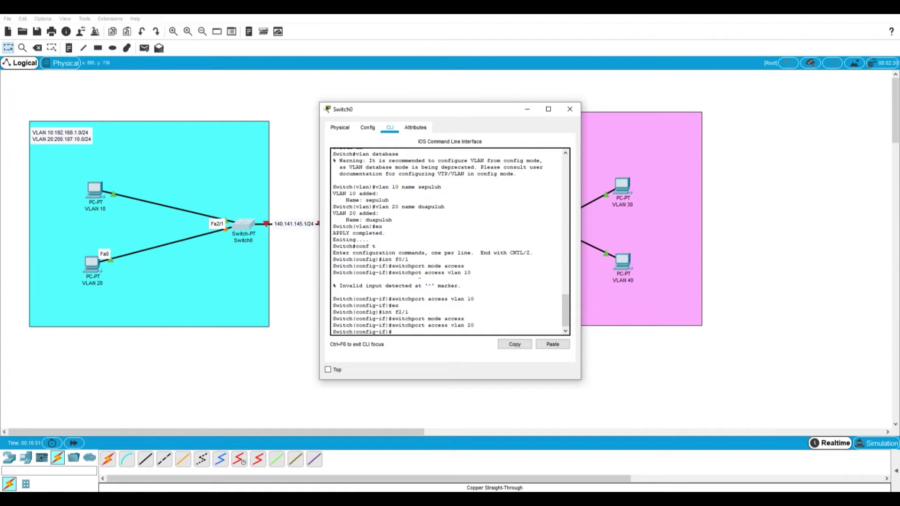
Set Switch0's interface f1/1, linked to Router0, to trunk mode and close the switch window
key("alt+F4")
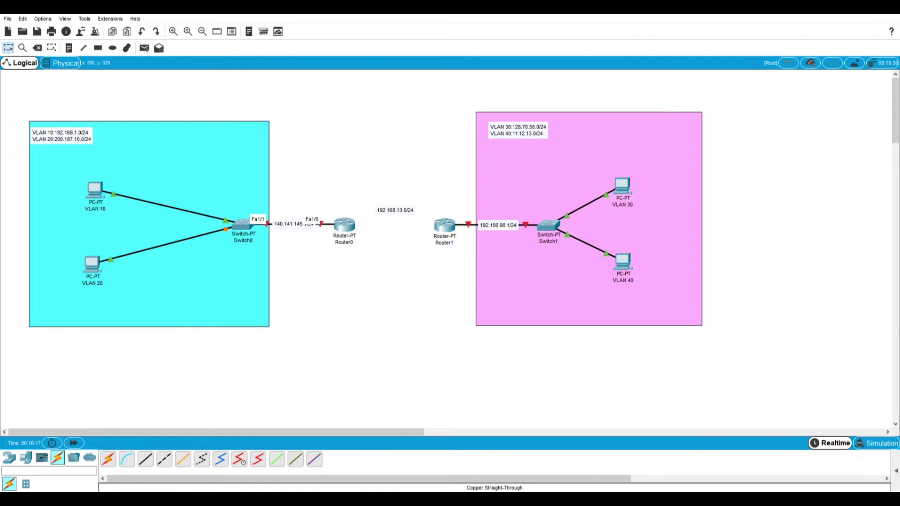
left_click(243, 226)
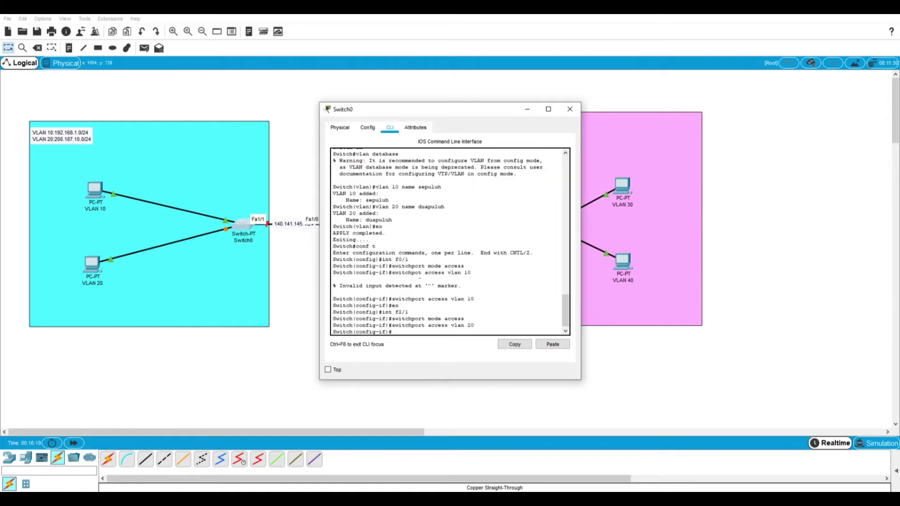
type("ex")
key("Return")
type("i")
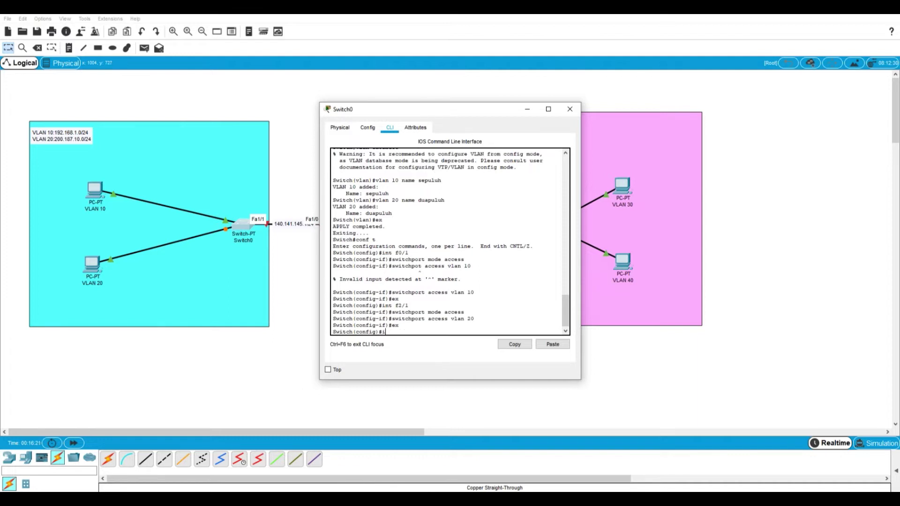
type("nt f1/1")
key("Return")
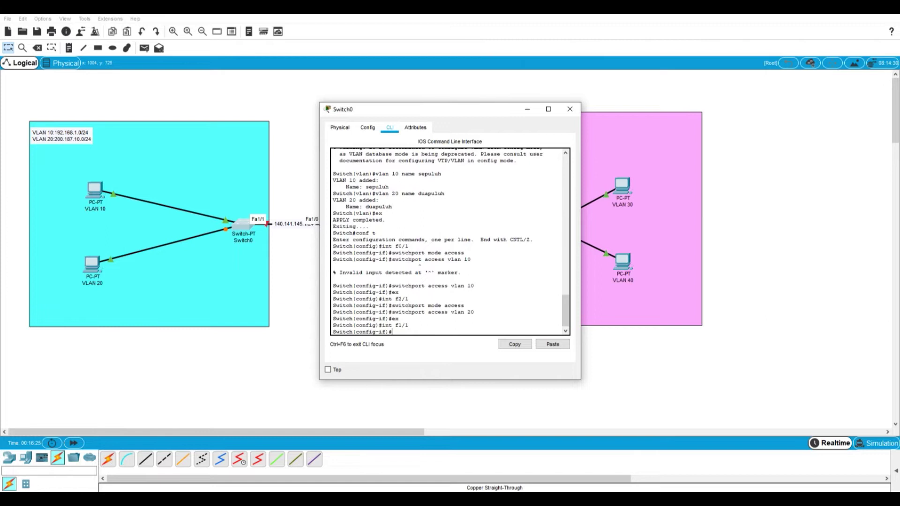
type("switchport mode trunk")
key("Return")
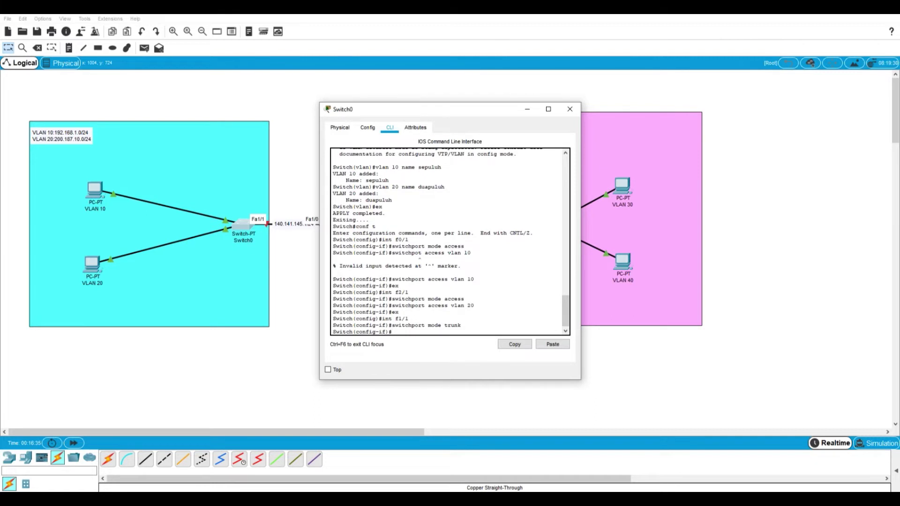
key("alt+F4")
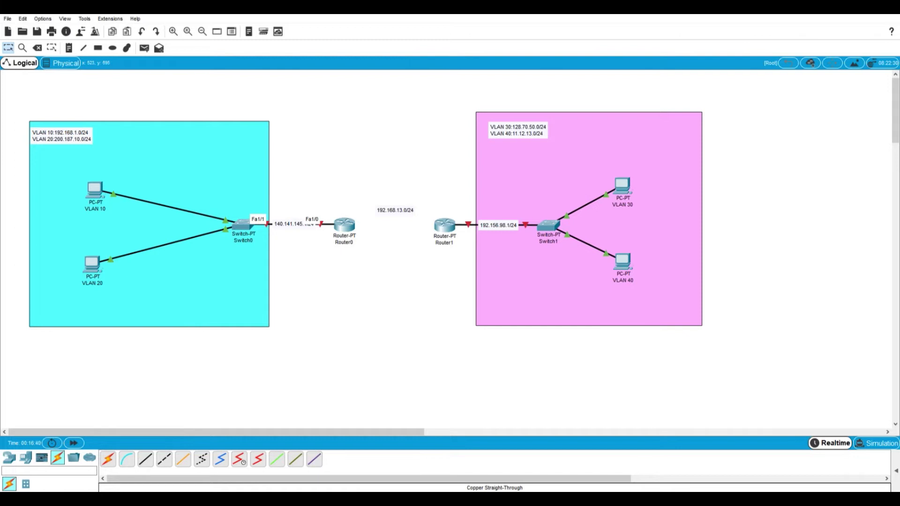
Open Router0's command line and answer no to the initial configuration dialog
left_click(345, 225)
left_click(390, 127)
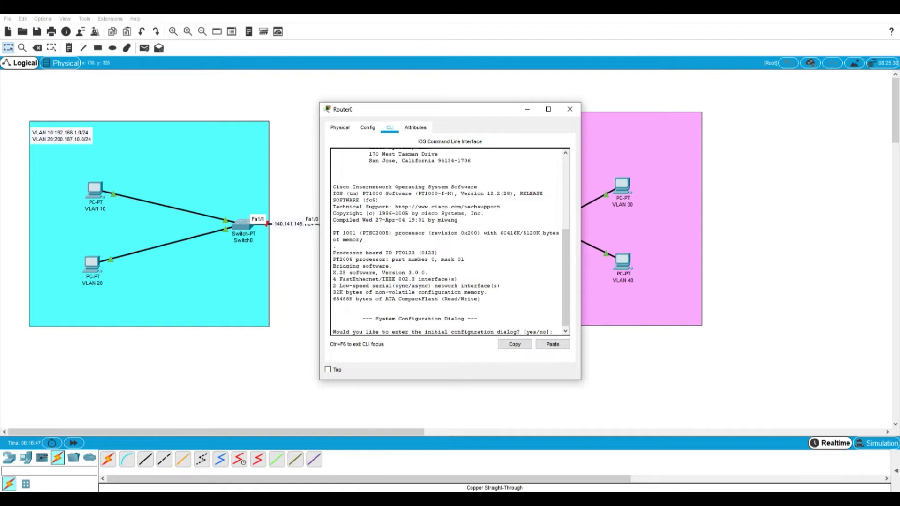
type("no")
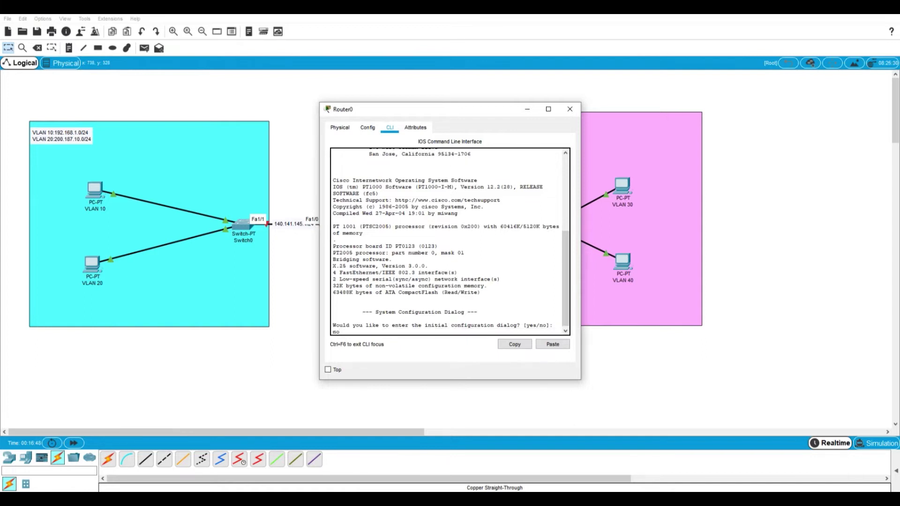
key("Return")
key("Return")
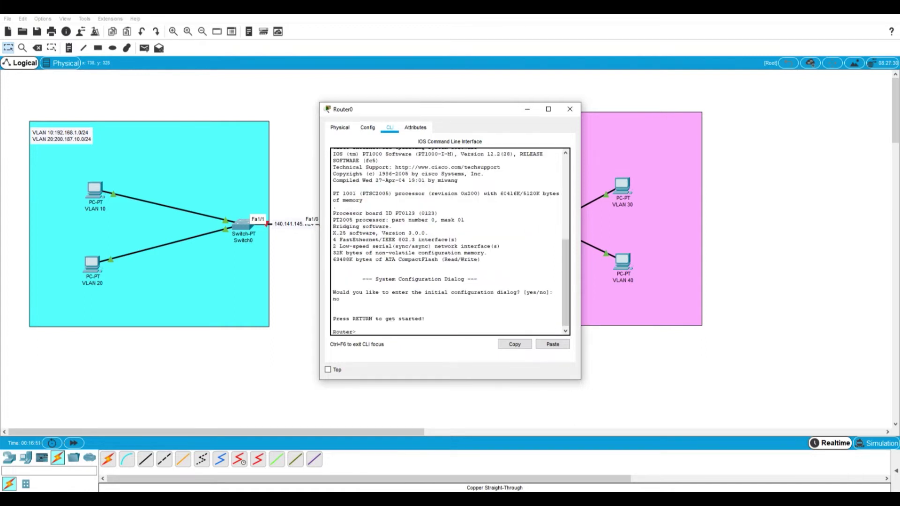
Enter privileged mode and global configuration mode on Router0
type("e")
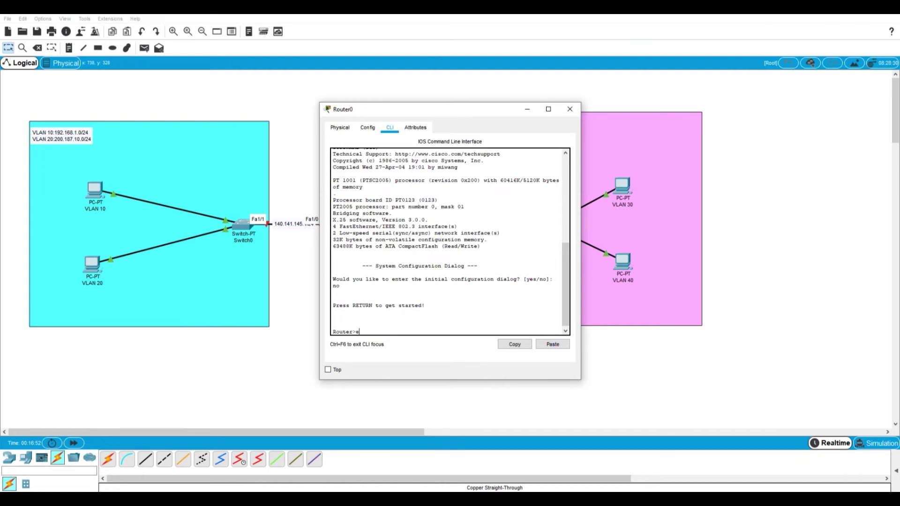
type("n")
key("Return")
type("cong")
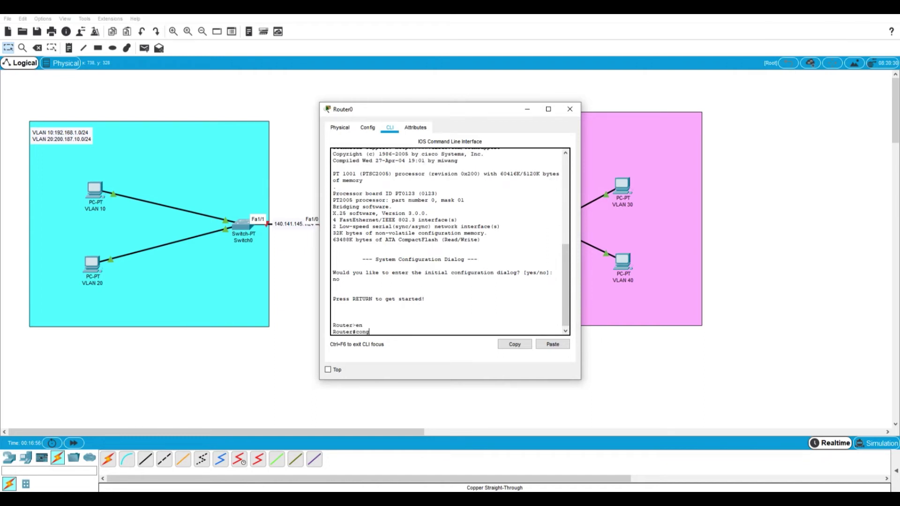
key("BackSpace")
type("f t")
key("Return")
Assign IP address 140.141.145.1 with mask 255.255.255.0 to Router0's interface f1/0, linked to Switch0
type("int f")
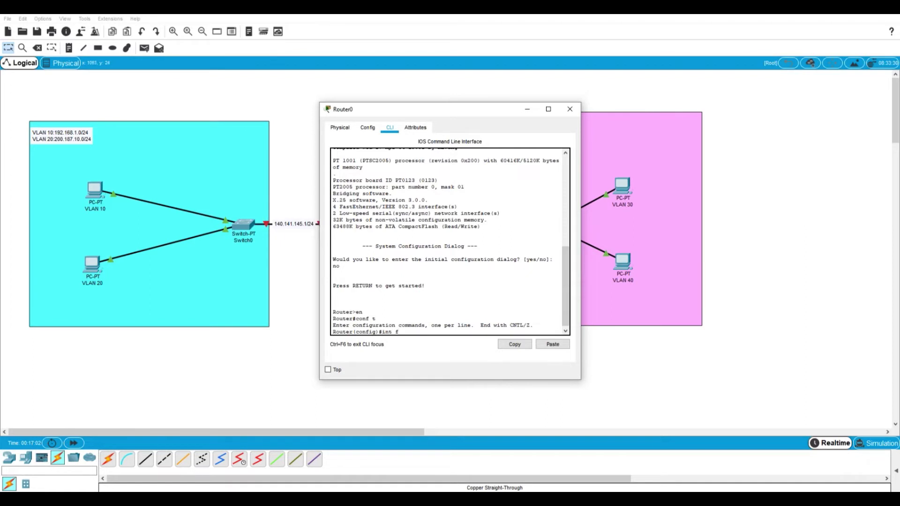
left_click_drag(422, 109, 479, 104)
key("alt+F4")
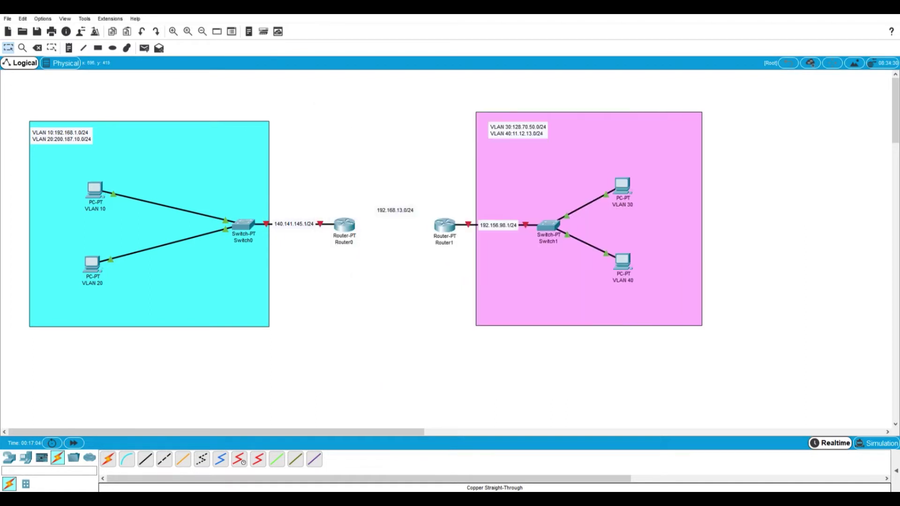
left_click(344, 225)
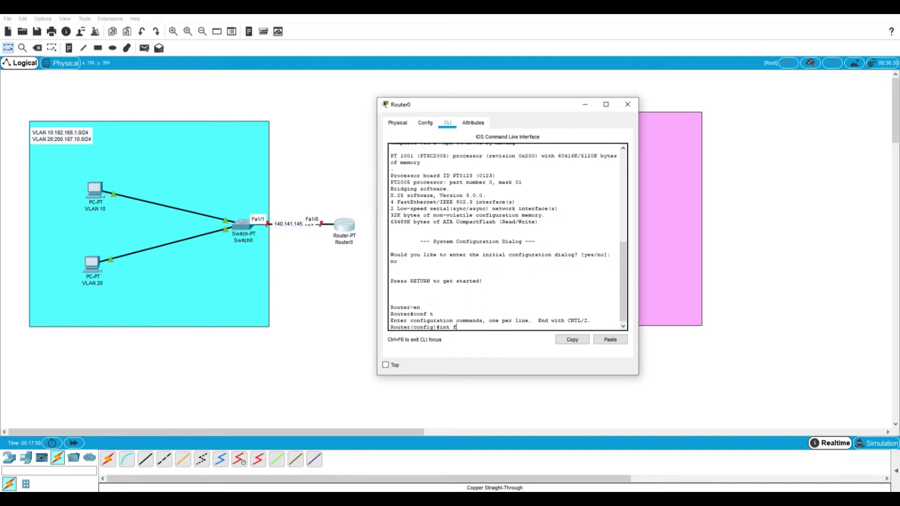
type("00")
key("Return")
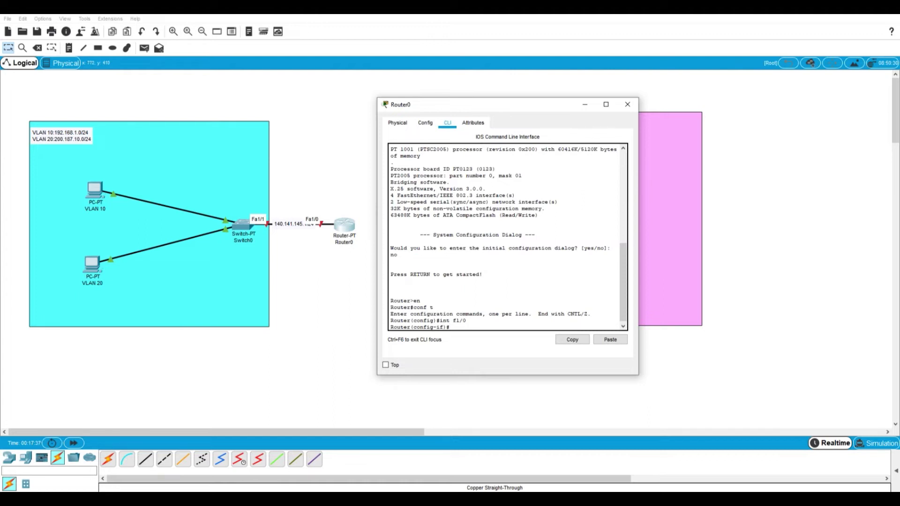
type("ip add 140.141.145.1 255.255.255.0")
key("Return")
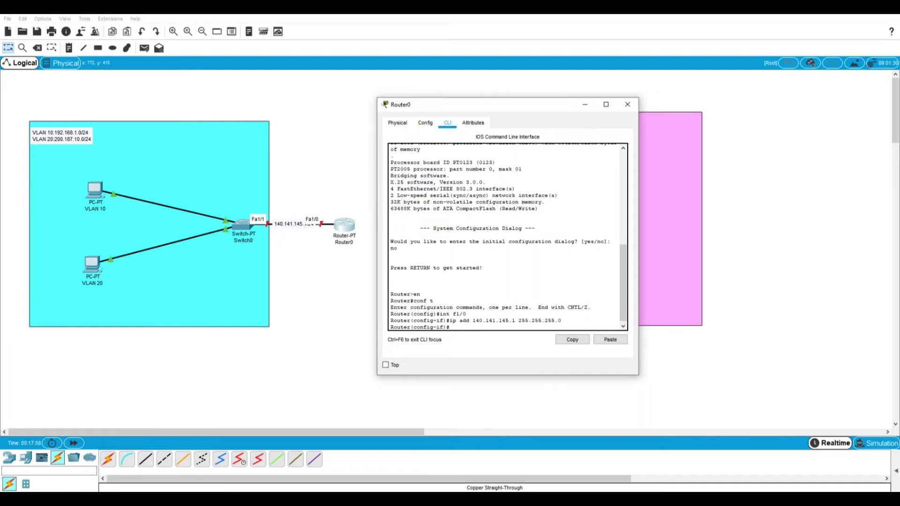
Enable Router0's interface f1/0 with no shutdown and return to global configuration mode
type("no sh")
key("Return")
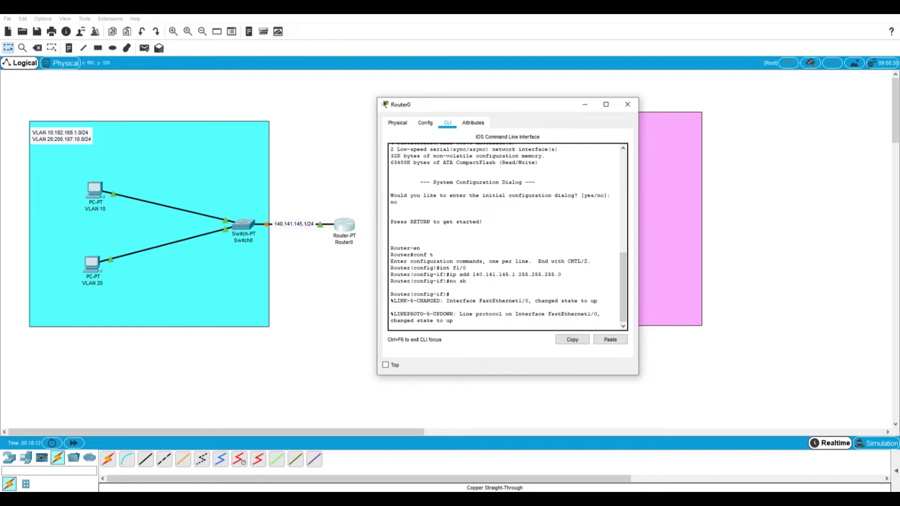
key("Return")
key("Return")
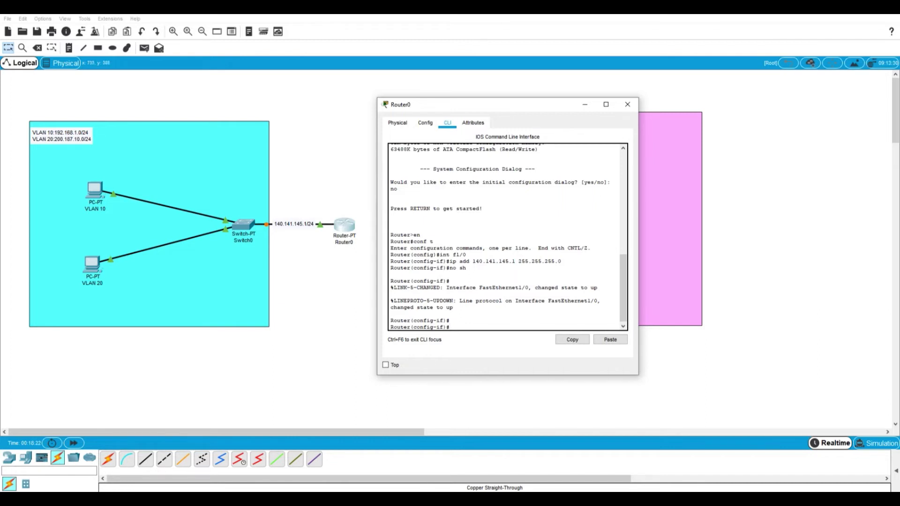
type("x")
key("Return")
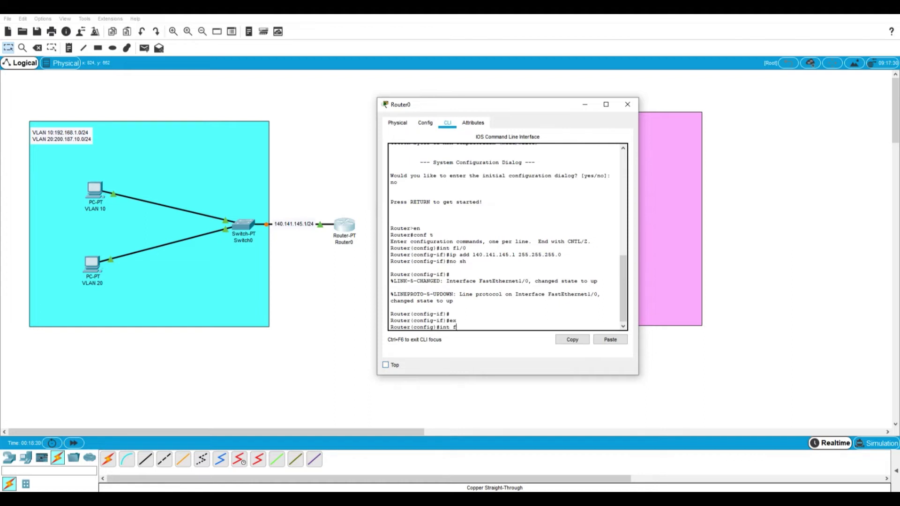
Create subinterface f1/0.10 on Router0 for VLAN 10 after checking which port links to Switch0
key("alt+F4")
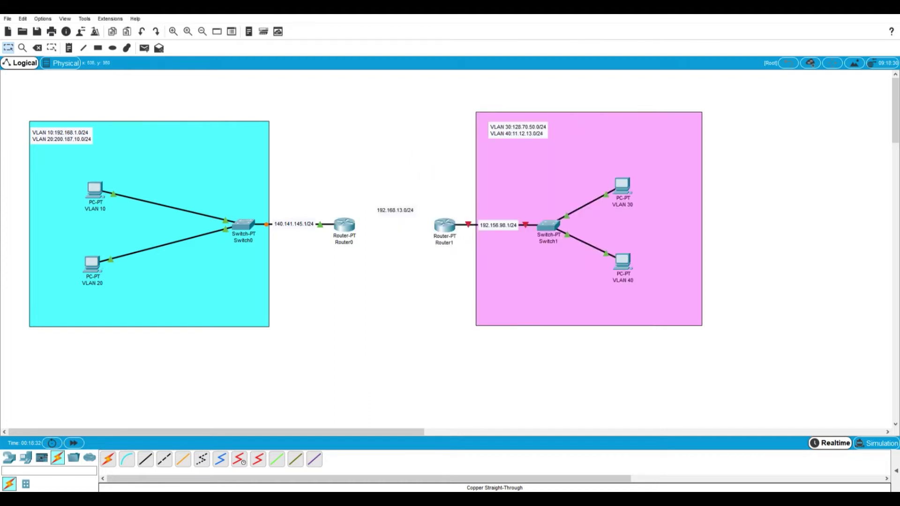
mouse_move(245, 231)
mouse_move(293, 224)
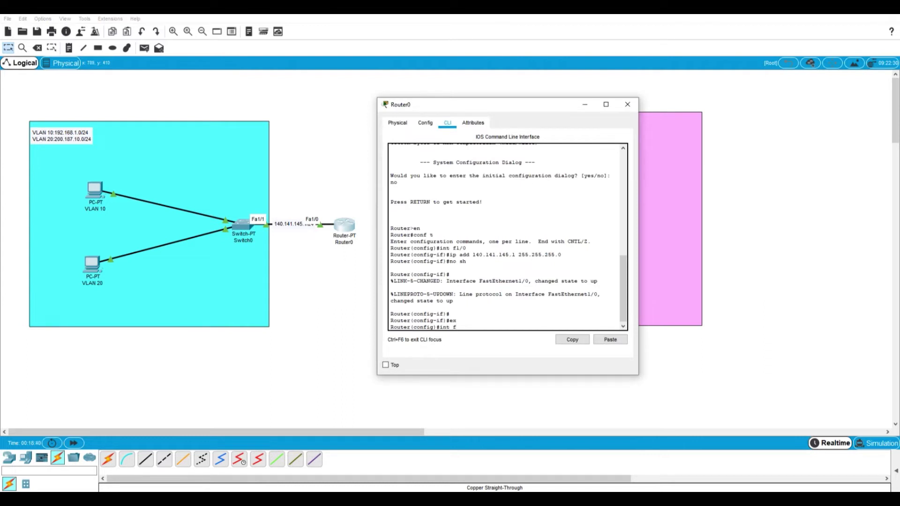
type("1")
type("10")
key("Return")
key("Return")
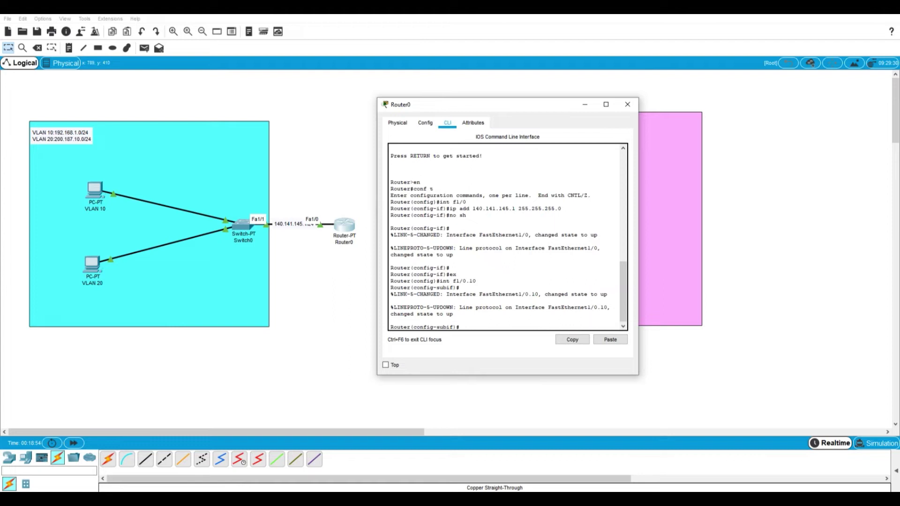
Set dot1Q encapsulation for VLAN 10 and IP address 192.168.1.1 255.255.255.0 on subinterface f1/0.10, and leave the subinterface
type("encap dot1q 10")
key("Return")
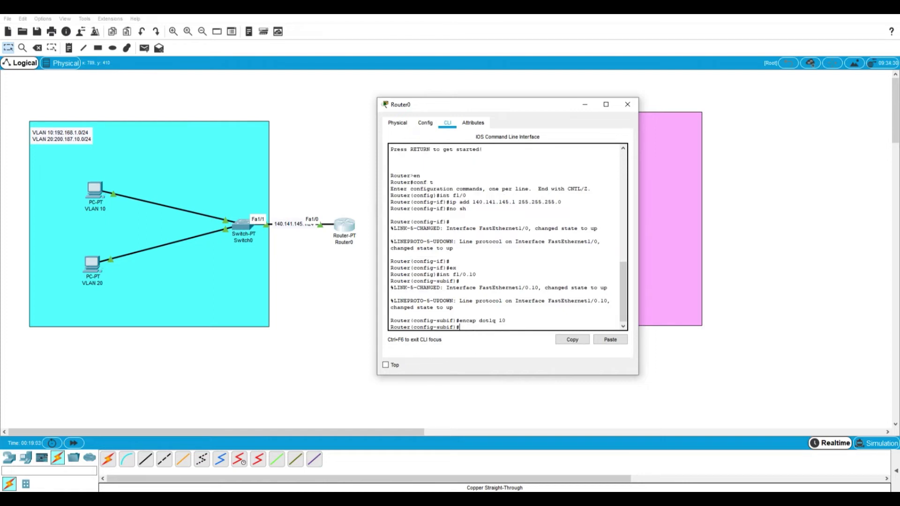
type("ip add 1")
type("92.168.")
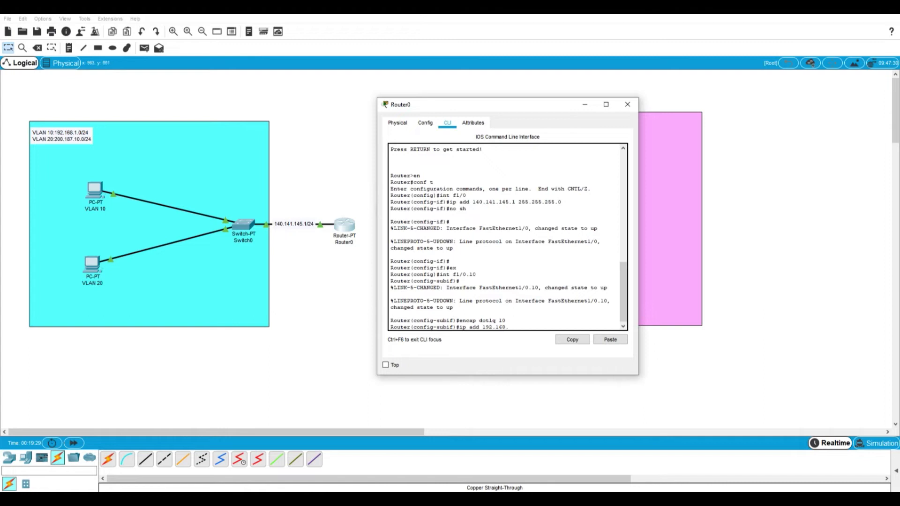
type("1.1 255.255.255.0")
key("Return")
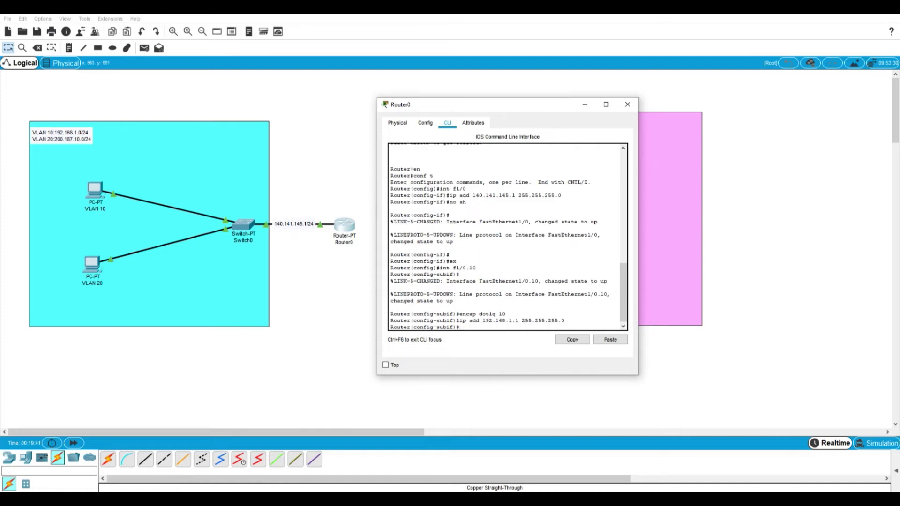
type("ex")
key("Return")
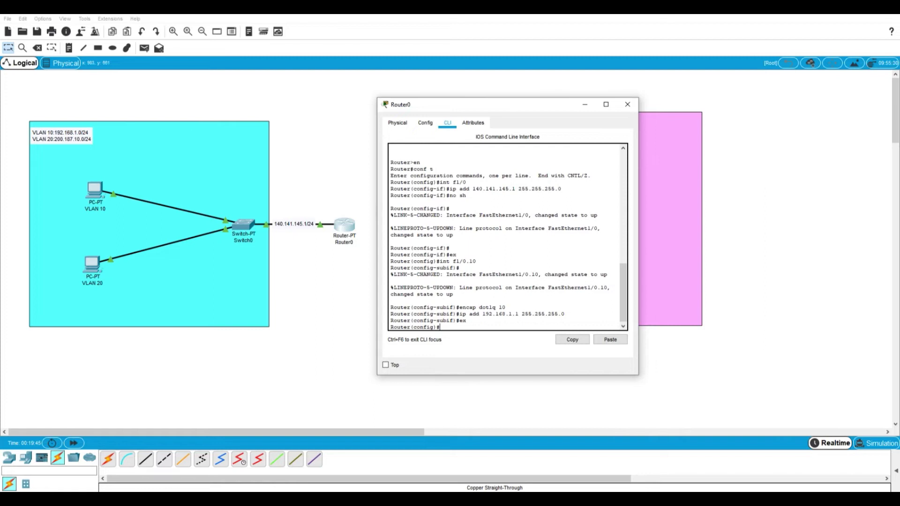
Create subinterface f1/0.20 on Router0 and set its dot1Q encapsulation for VLAN 20
type("int f1/0.20")
key("Return")
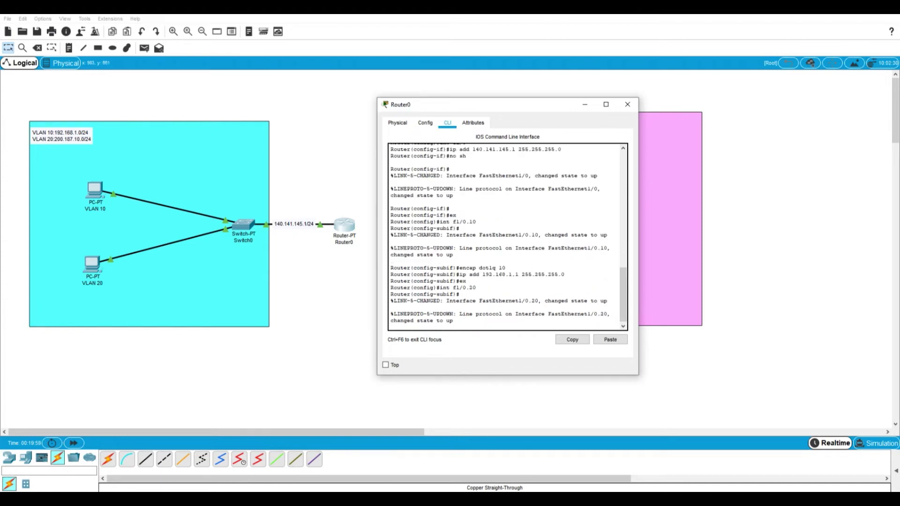
key("Return")
type("e")
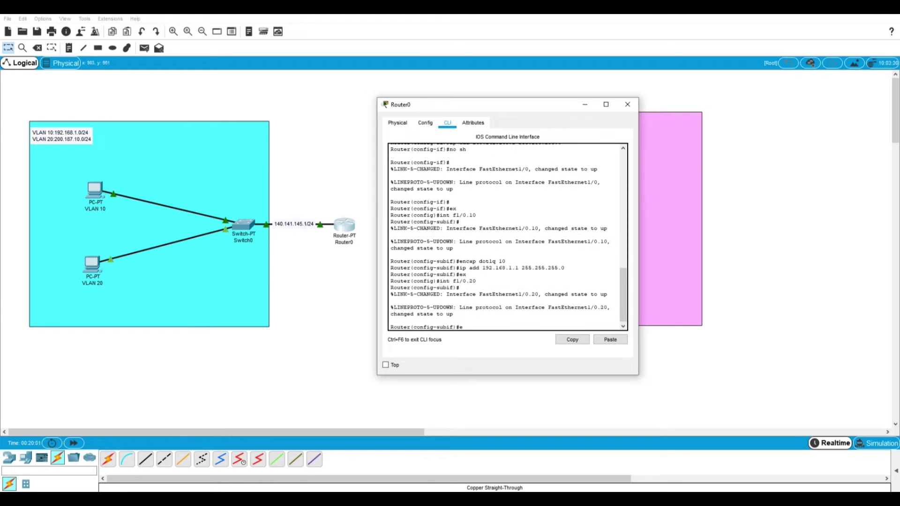
type("ncap dot1q 20")
key("Return")
Assign IP address 200.187.10.1 255.255.255.0 to subinterface f1/0.20 and close Router0's window
type("ip add")
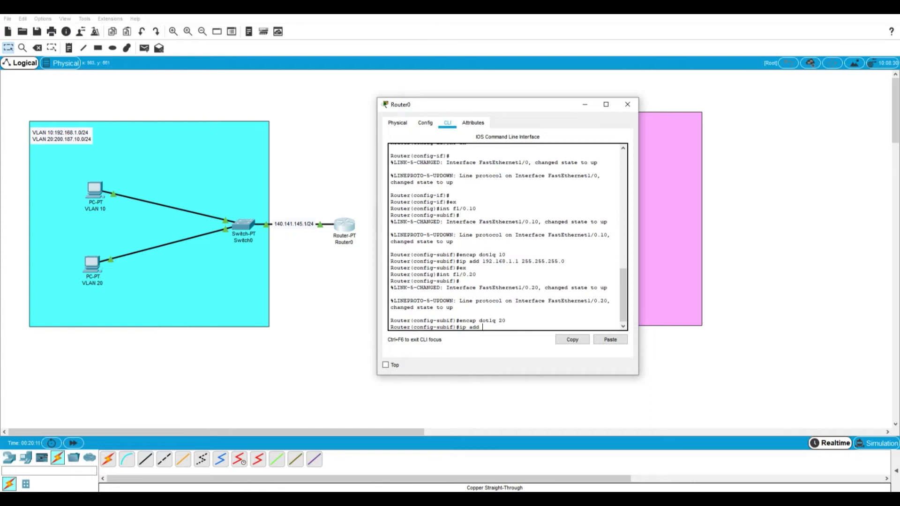
type(" 200.187.10.1 255.255.255.0")
key("Return")
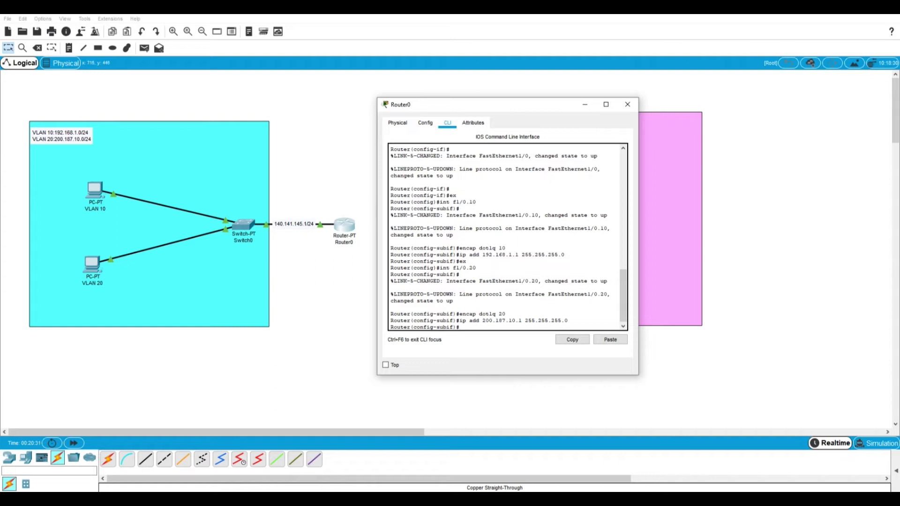
key("alt+F4")
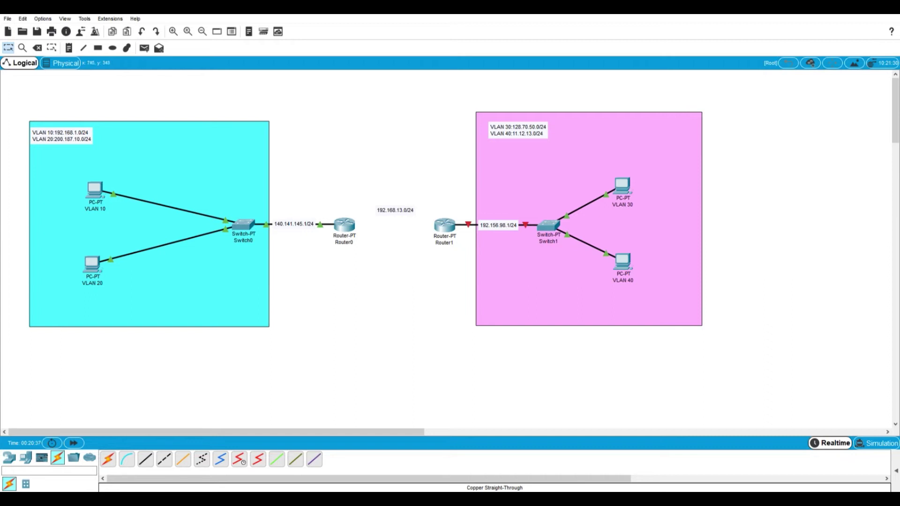
Set the default gateway of the VLAN 10 PC to 192.168.1.1 and close its window
left_click(94, 190)
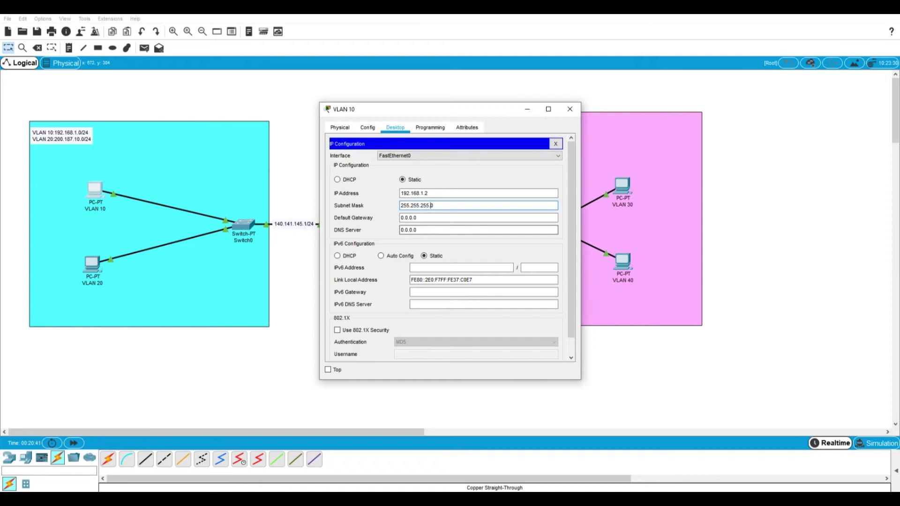
key("BackSpace")
key("BackSpace")
key("BackSpace")
key("BackSpace")
key("BackSpace")
key("BackSpace")
key("BackSpace")
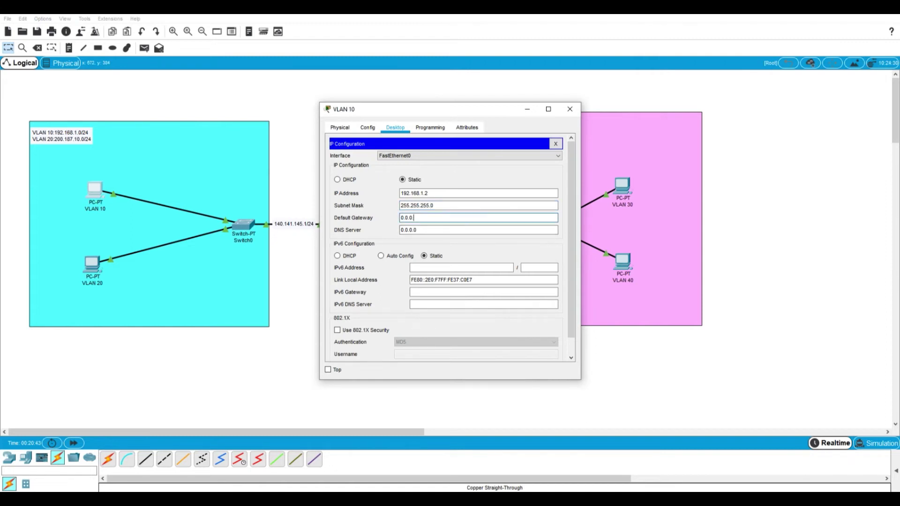
type("192")
type("168.1.1")
left_click(570, 109)
Set the default gateway of the VLAN 20 PC to 200.187.10.1 and close its window
left_click(92, 265)
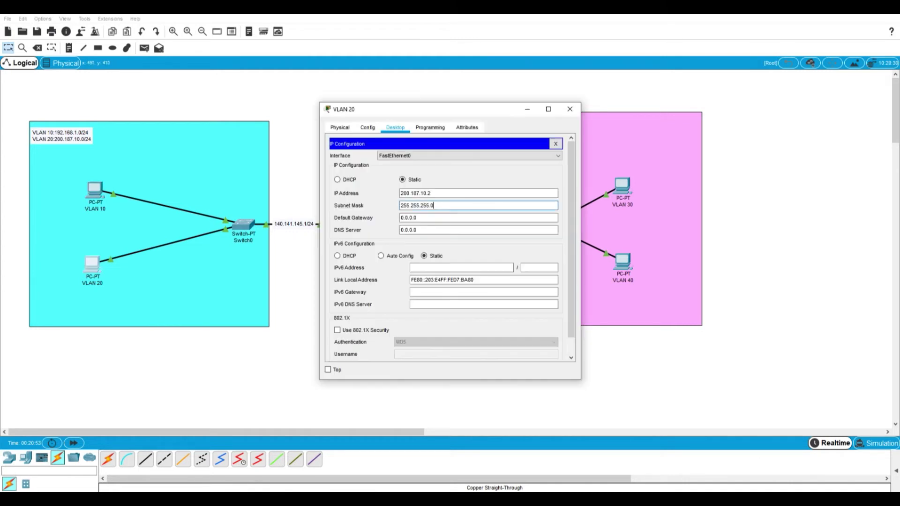
left_click(417, 217)
key("ctrl+a")
key("BackSpace")
type("20")
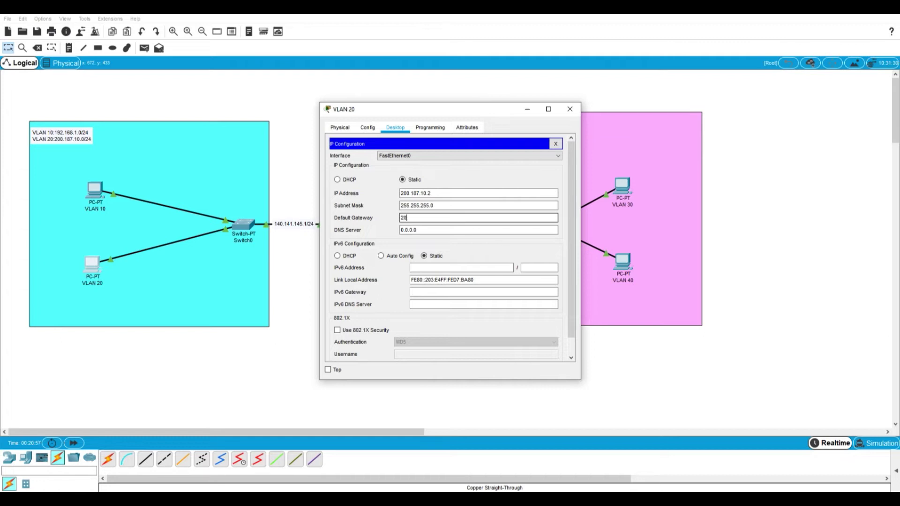
type("0.187.10.1")
key("alt+F4")
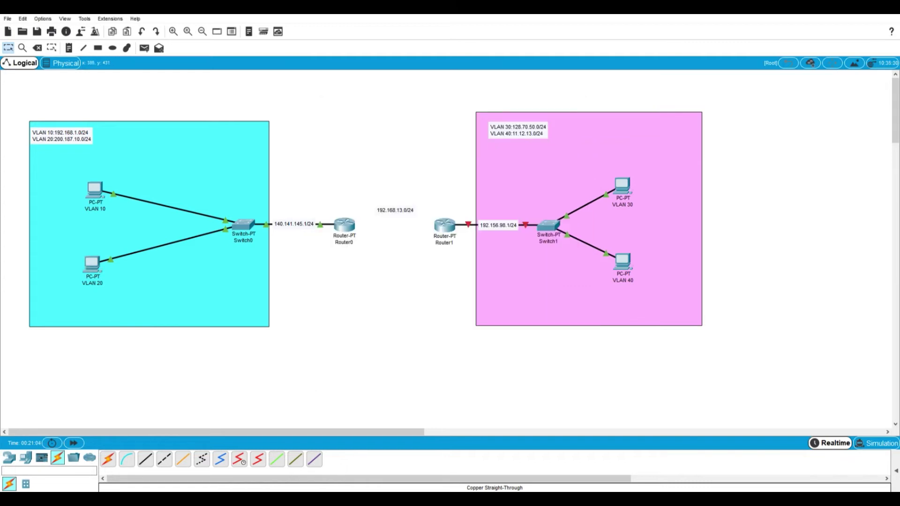
Test connectivity by sending two simple PDUs from the VLAN 20 PC to the VLAN 10 PC
key("p")
left_click(92, 267)
left_click(94, 188)
key("p")
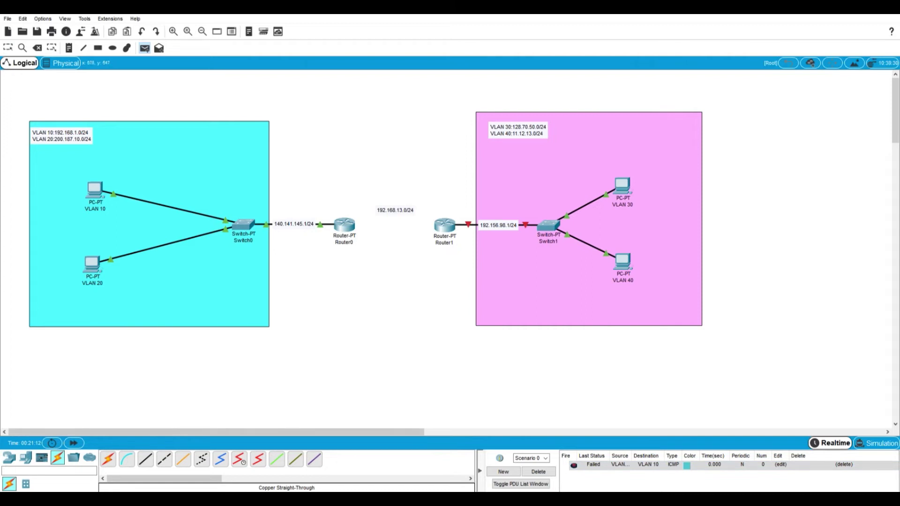
left_click(731, 464)
left_click(96, 265)
left_click(95, 190)
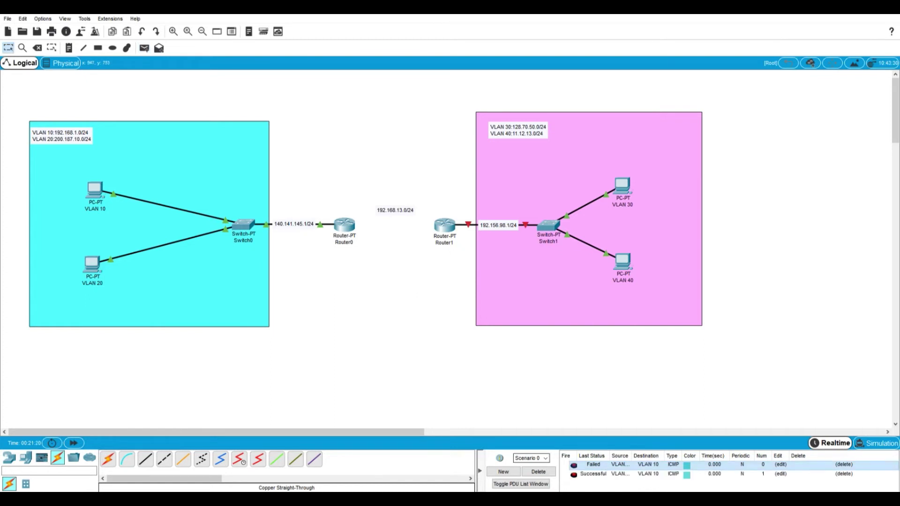
Send a simple PDU from the VLAN 10 PC to the VLAN 20 PC to test the reverse direction
left_click(144, 48)
left_click(95, 190)
left_click(93, 265)
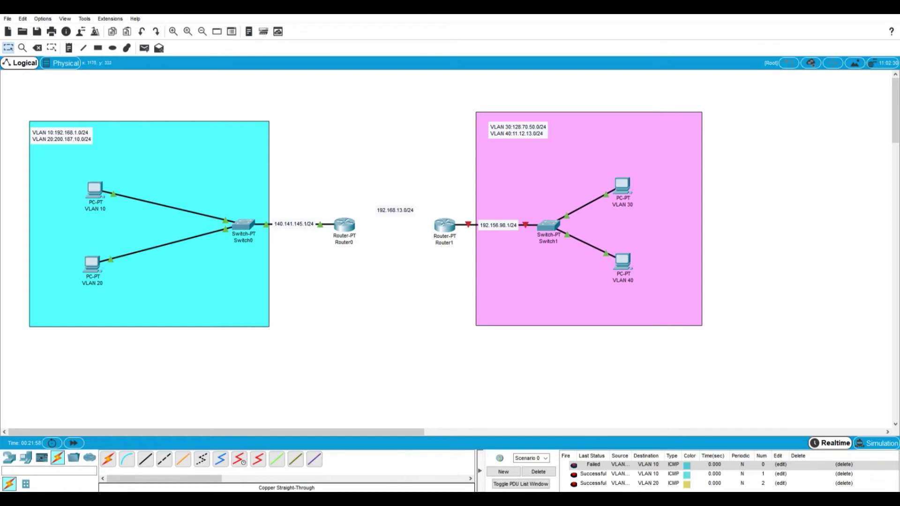
Open Switch1's command line and enter privileged mode
left_click(549, 226)
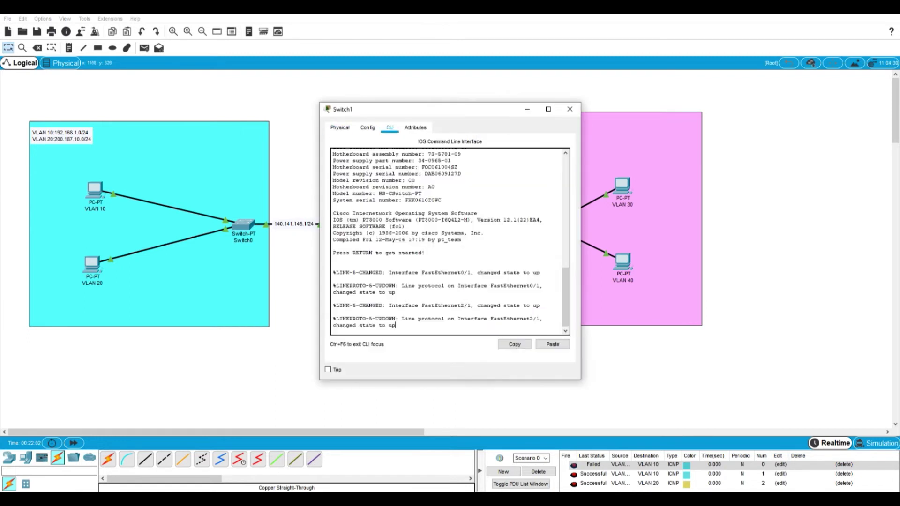
key("Return")
key("Return")
type("en")
key("Return")
Enter VLAN database mode on Switch1, correcting the misspelled command
type("clan")
key("BackSpace")
key("BackSpace")
key("BackSpace")
key("BackSpace")
key("BackSpace")
type("vlan databaase")
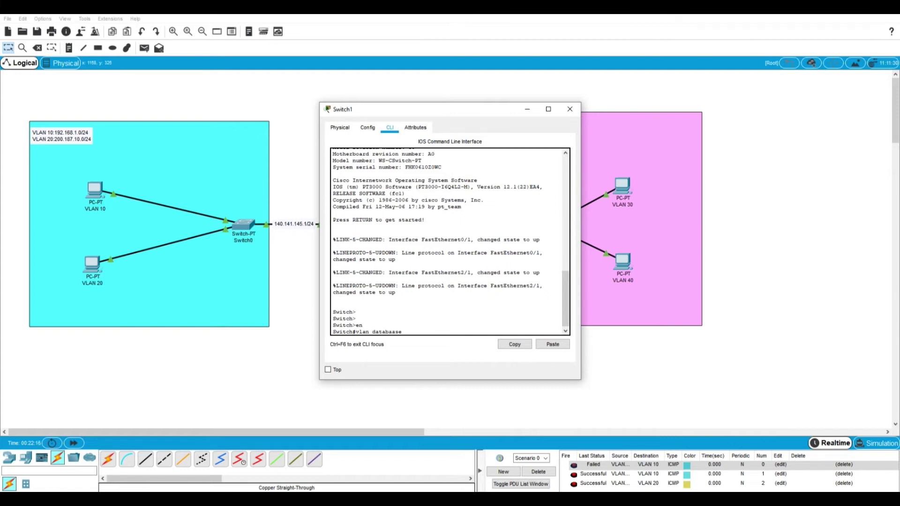
key("Return")
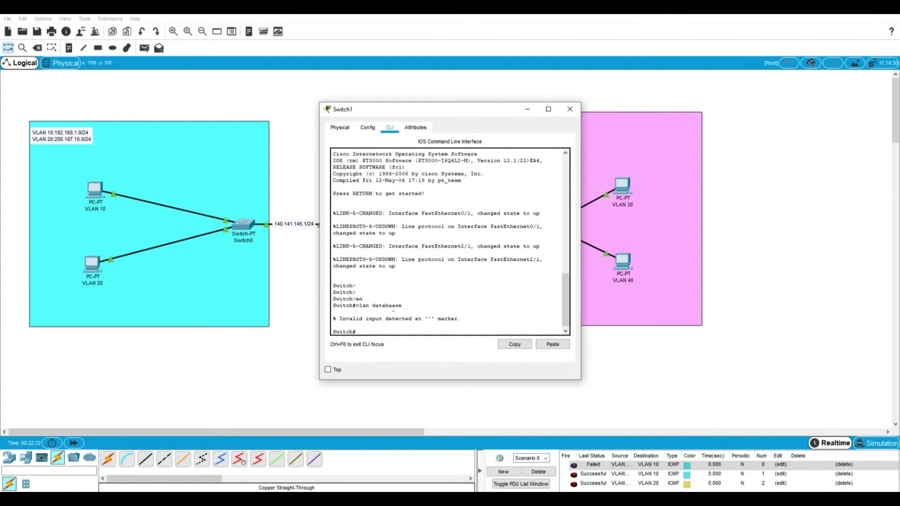
key("Up")
key("BackSpace")
key("Return")
Add VLAN 30 named tigapuluh and VLAN 40 named empatpuluh to Switch1's VLAN database
type("vlan)#vlan 30")
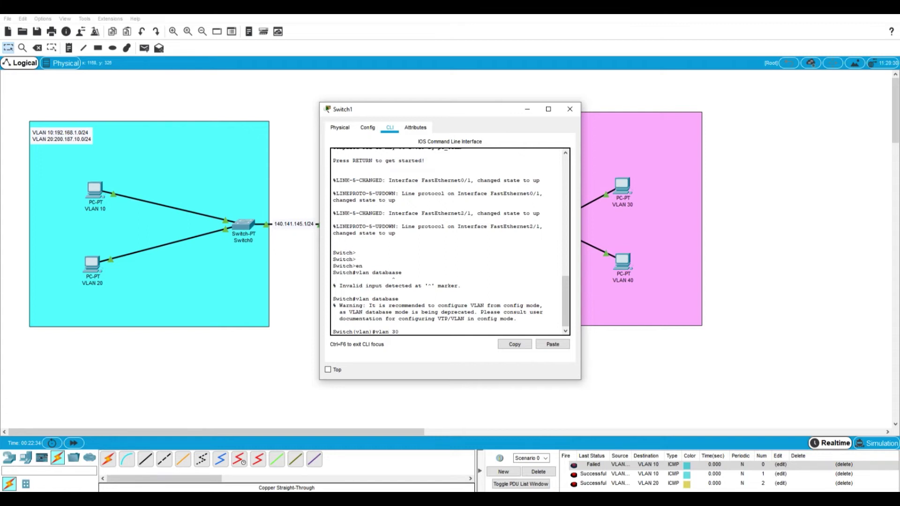
type(" name tigapuluh")
key("Return")
type("vlan)#vla")
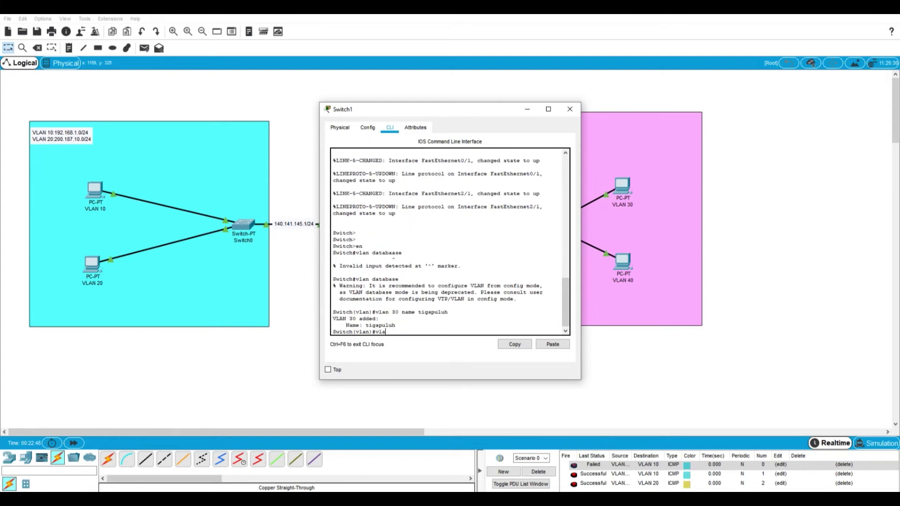
type("n 40 name empatpuluh")
key("Return")
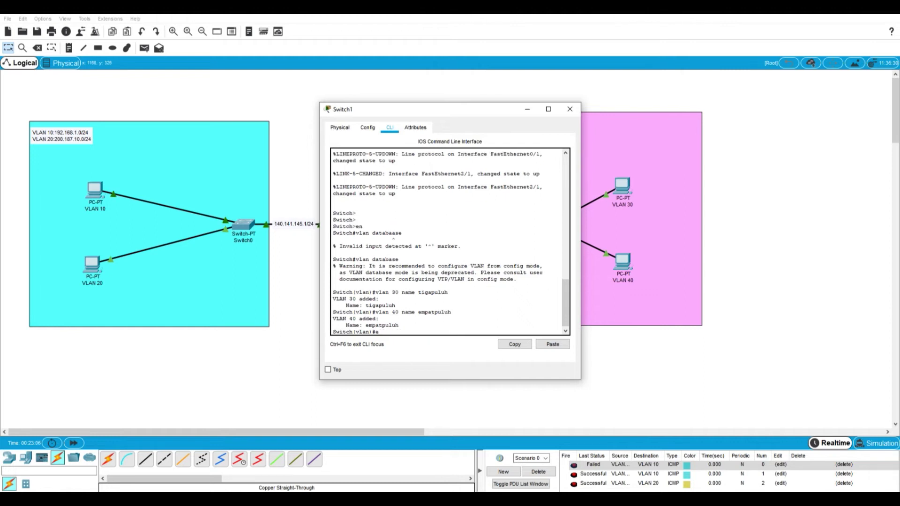
Apply the VLAN database changes on Switch1 and enter global configuration mode
type("ex")
key("Return")
type("conf t")
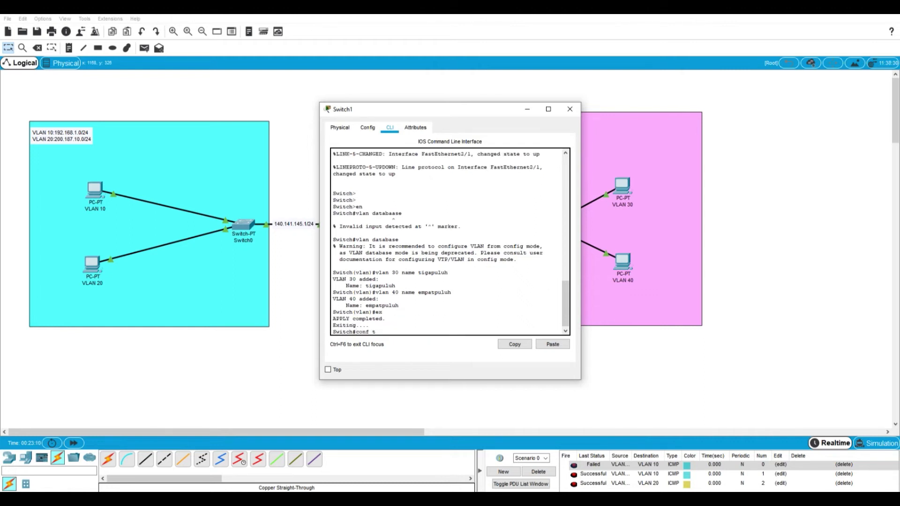
key("Return")
Set Switch1's interface f0/1 to access mode on VLAN 30 and exit the interface
type("int")
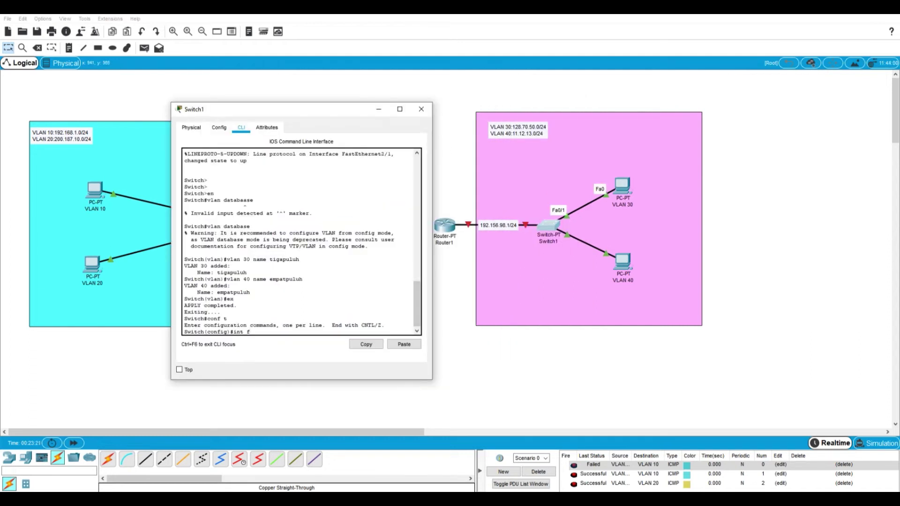
type("0/1")
key("Return")
type("switchpo")
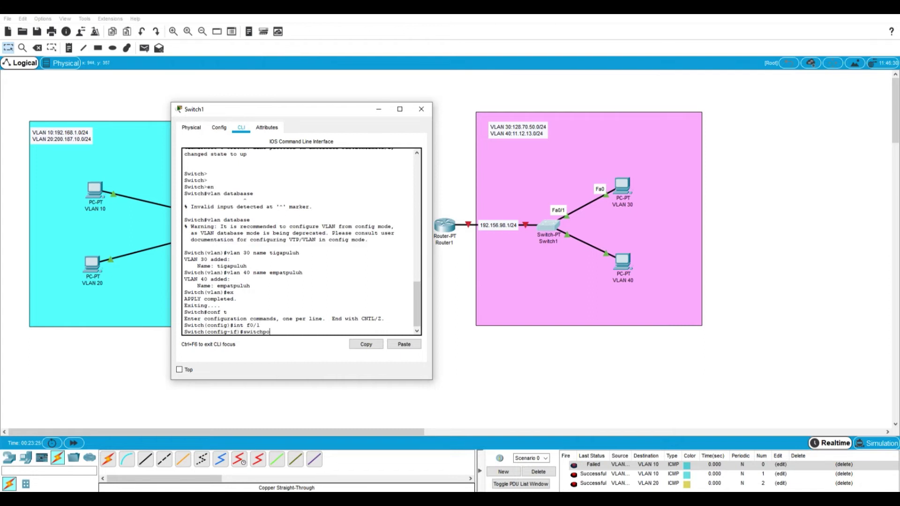
type("rt mode access")
key("Return")
type("switchport access vlan 30")
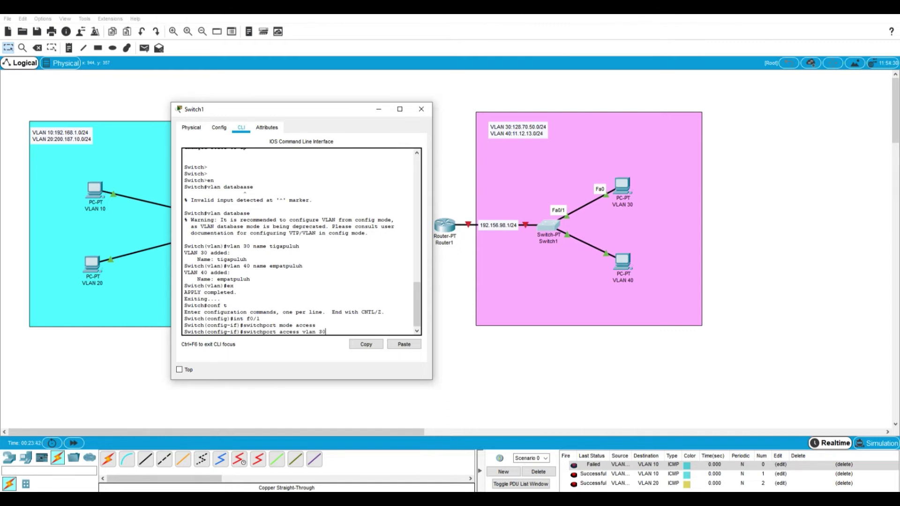
key("Return")
type("ex")
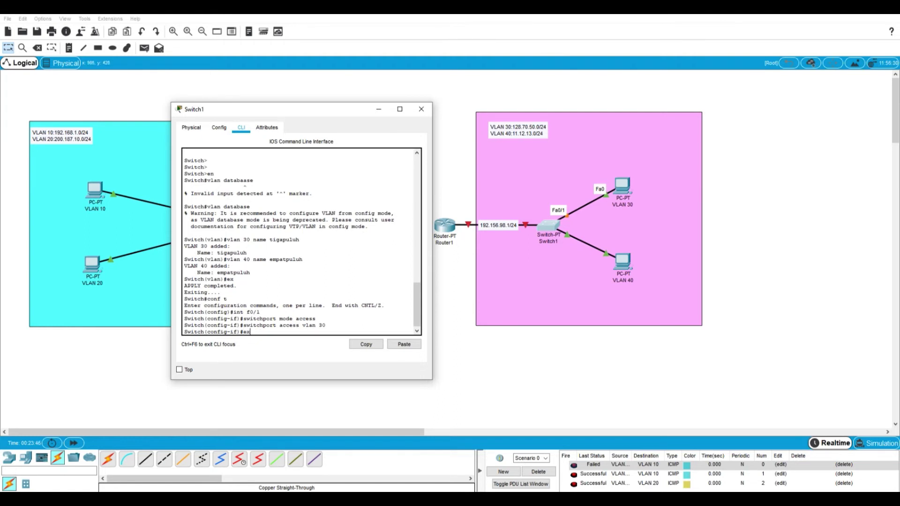
key("Return")
Set Switch1's interface f2/1 to access mode on VLAN 40 and exit the interface
type("int")
key("alt+F4")
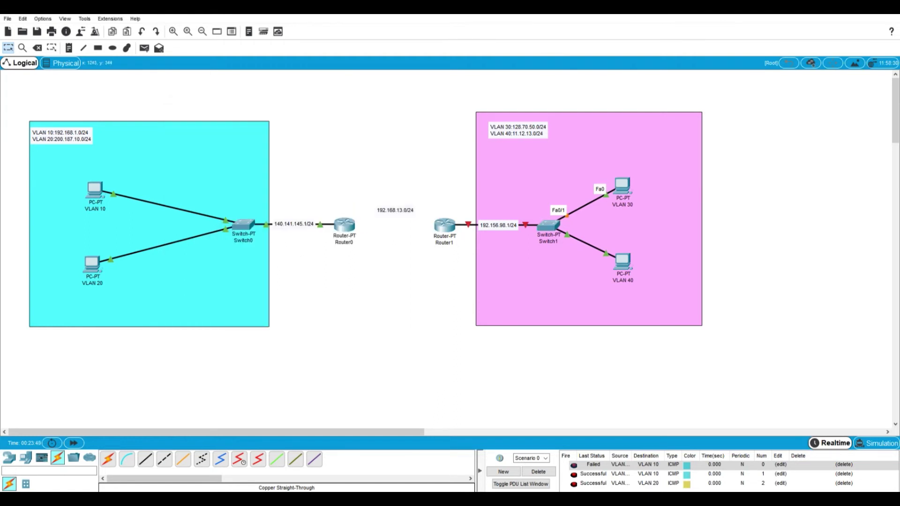
type("f2/1")
key("Return")
type("switchport a")
key("BackSpace")
type("mode access")
key("Return")
type("switchport access vlan 40")
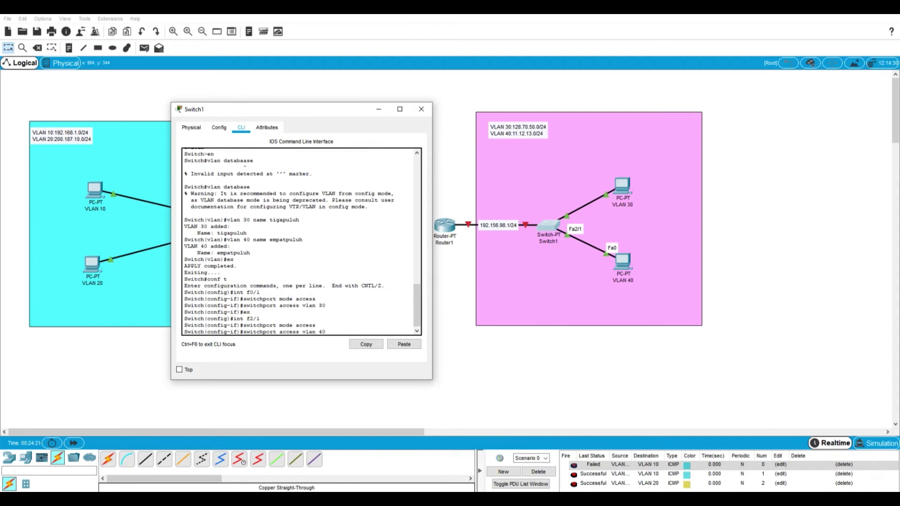
key("Return")
type("ex")
key("Return")
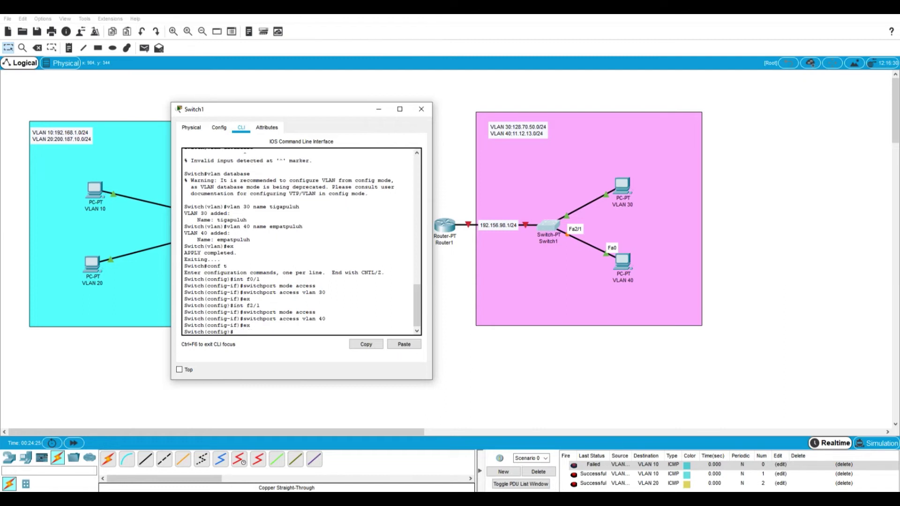
Set Switch1's interface f1/1, the link to Router1, to trunk mode
key("alt+F4")
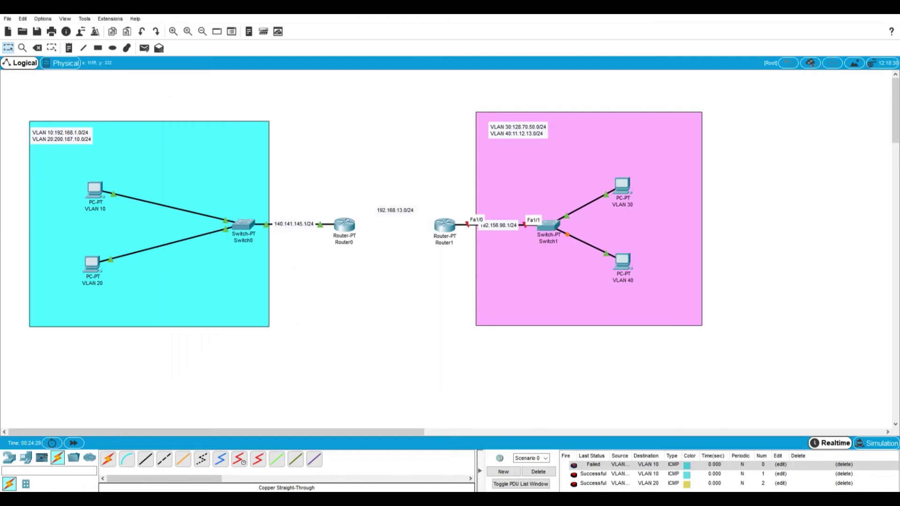
left_click(548, 225)
type("int f")
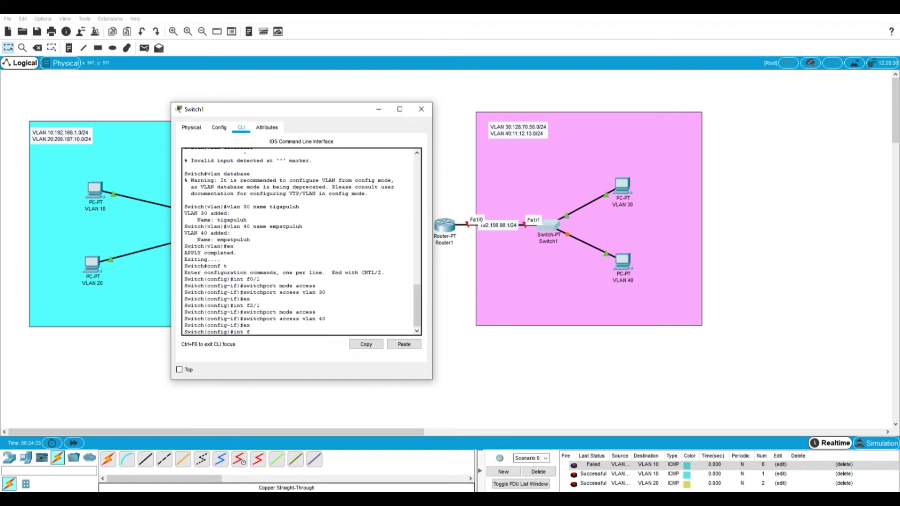
type("1/1")
key("Return")
type("switchport mode trunk")
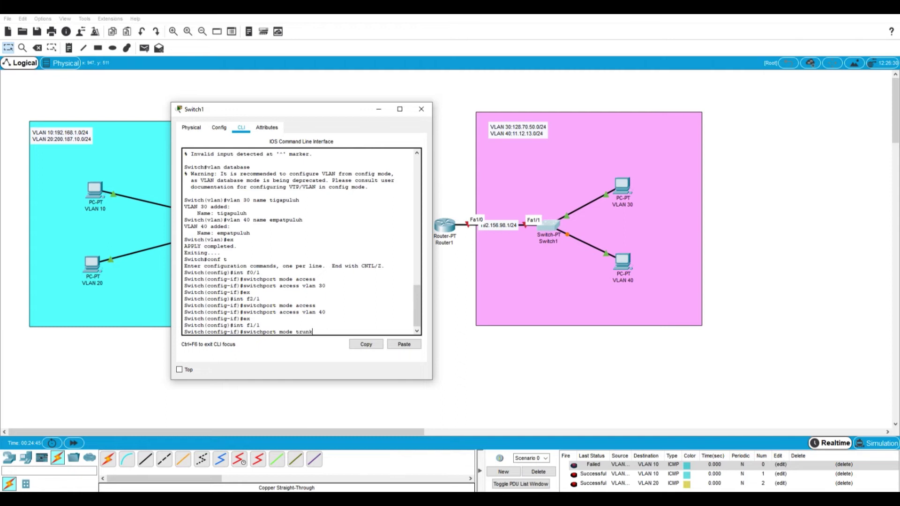
key("Return")
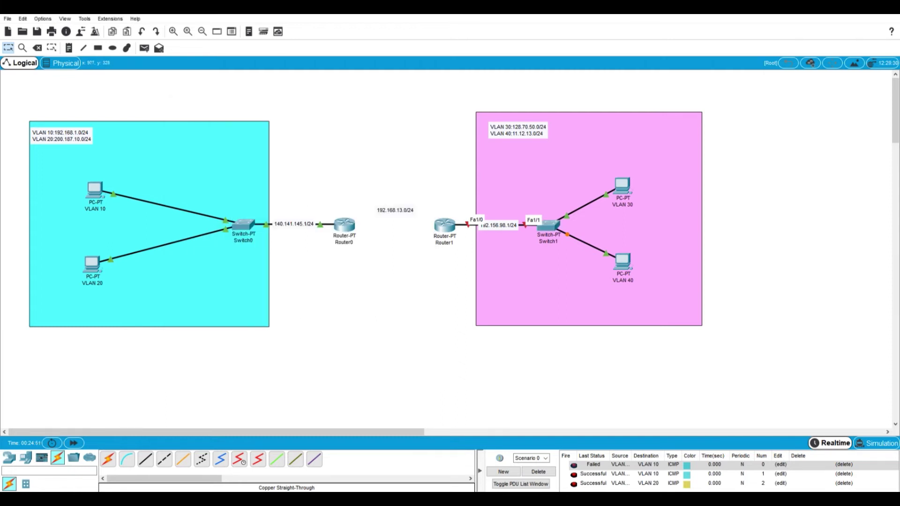
Open Router1's command line, decline the initial configuration dialog and enter global configuration mode
left_click(445, 225)
left_click_drag(422, 115, 244, 115)
left_click(214, 128)
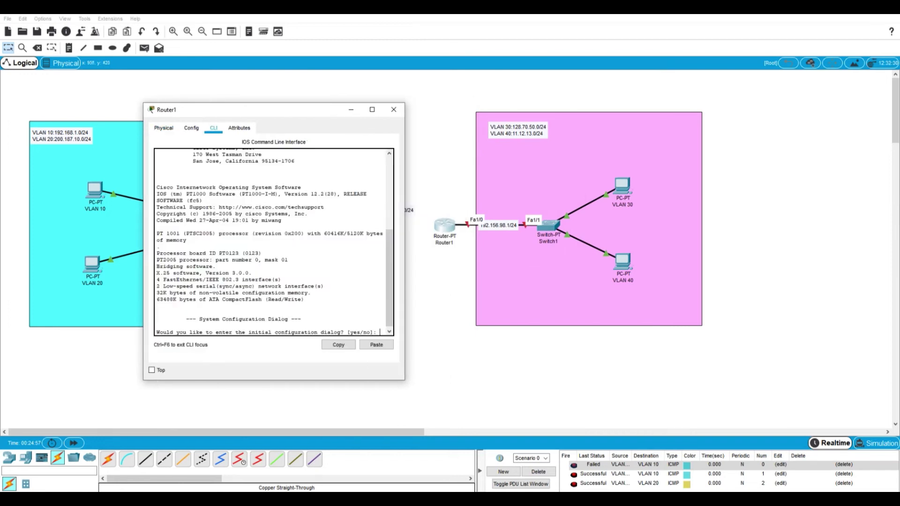
type("no")
key("Return")
key("Return")
key("Return")
type("en")
key("Return")
type("conf t")
key("Return")
Assign 192.156.98.1 with mask 255.255.255.0 to Router1's interface f1/0 and enable the interface
type("int f0/1")
key("Return")
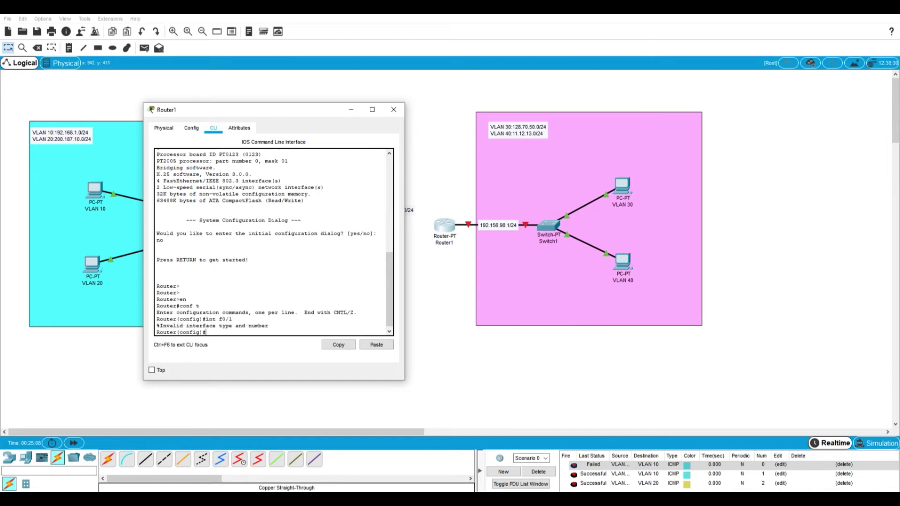
type("int f1/0")
key("Return")
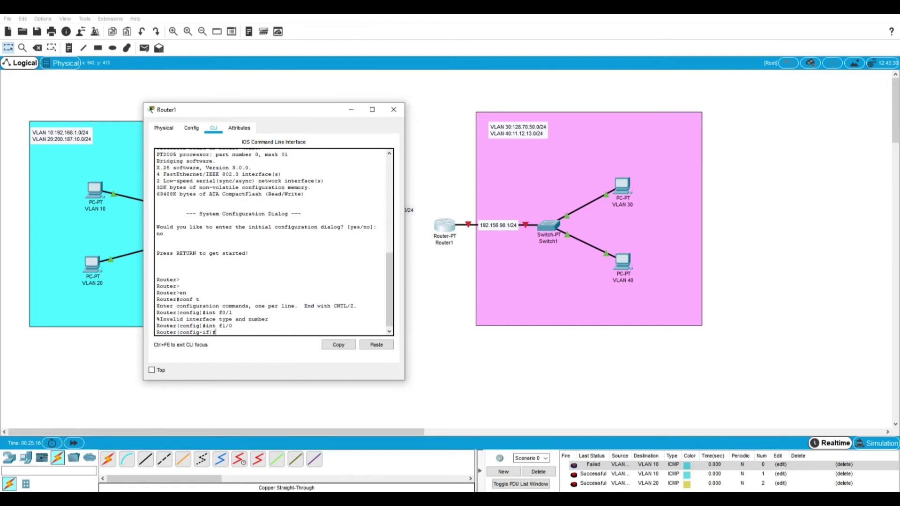
type("ip add 192.156.98.1 255.255.255.0")
key("Return")
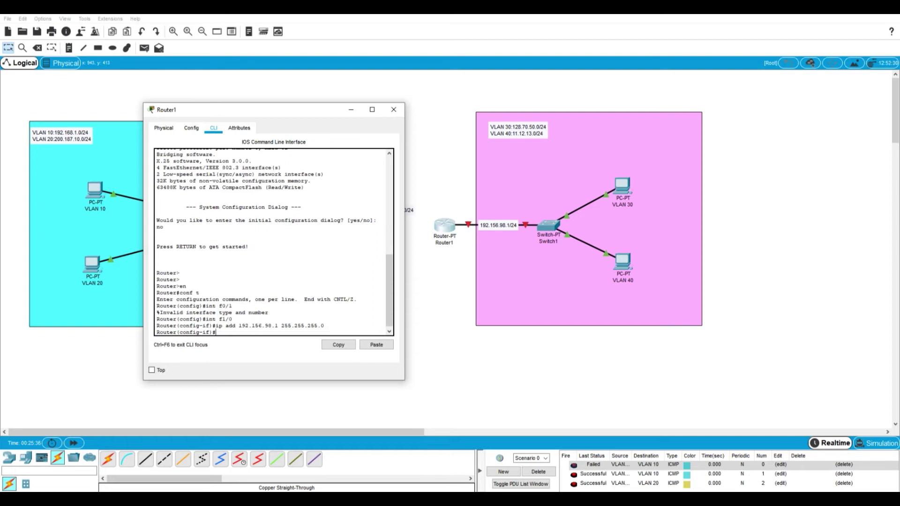
type("no sh")
key("Return")
key("Return")
Create subinterface f1/0.30 on Router1 with dot1q encapsulation for VLAN 30
type("ex")
key("Return")
type("int f1/0.30")
key("Return")
key("Return")
key("Return")
type("ec")
key("BackSpace")
type("ncap do")
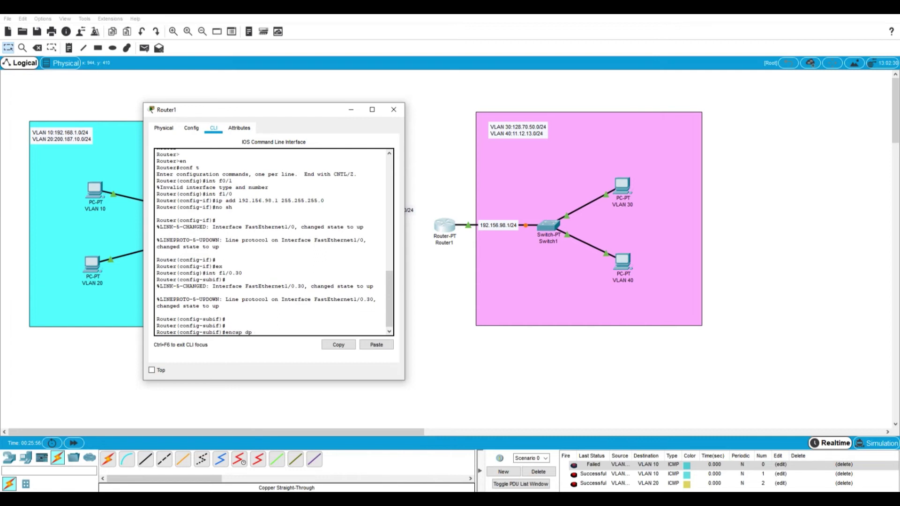
type("t1q")
type(" 30")
key("Return")
Assign IP address 128.70.50.1 with mask 255.255.255.0 to Router1's subinterface f1/0.30, correcting the mistyped mask
type("ip add")
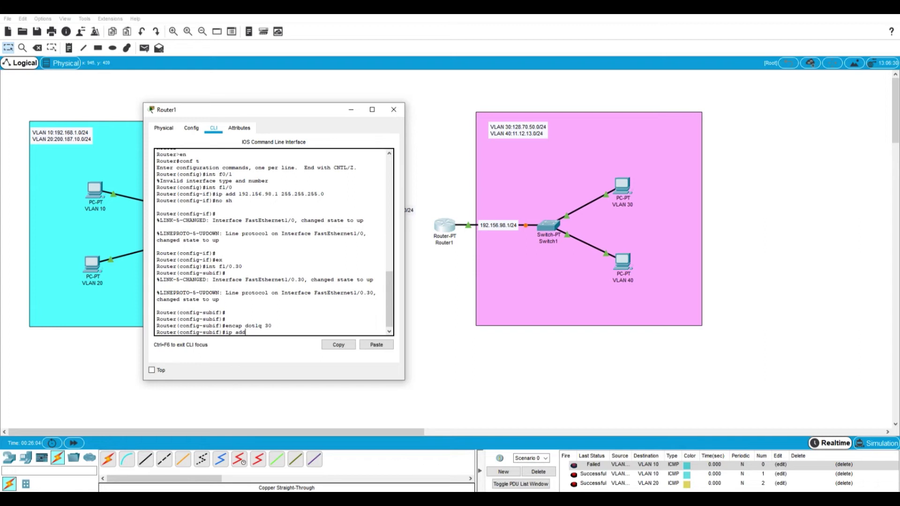
type(" 128.70.50.1 255.255.255.255.0")
key("Return")
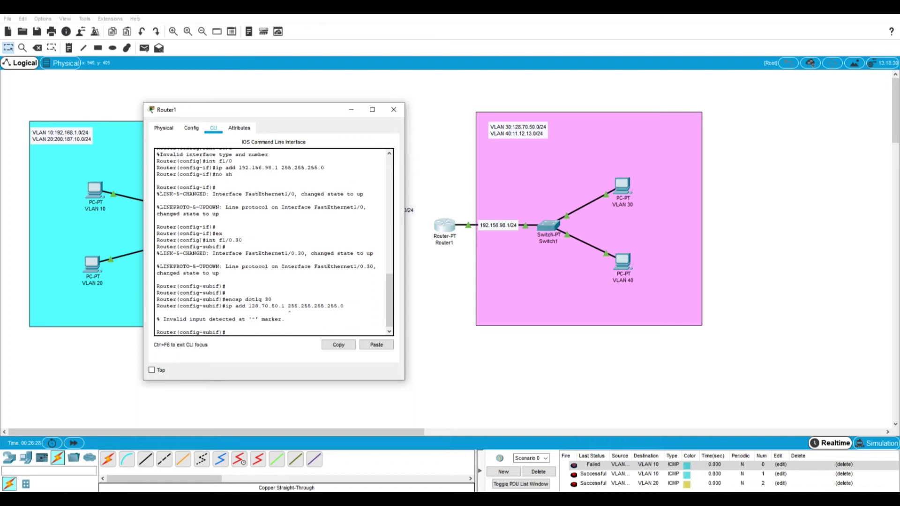
key("Up")
key("BackSpace")
key("BackSpace")
key("BackSpace")
key("BackSpace")
key("BackSpace")
type("0")
key("Return")
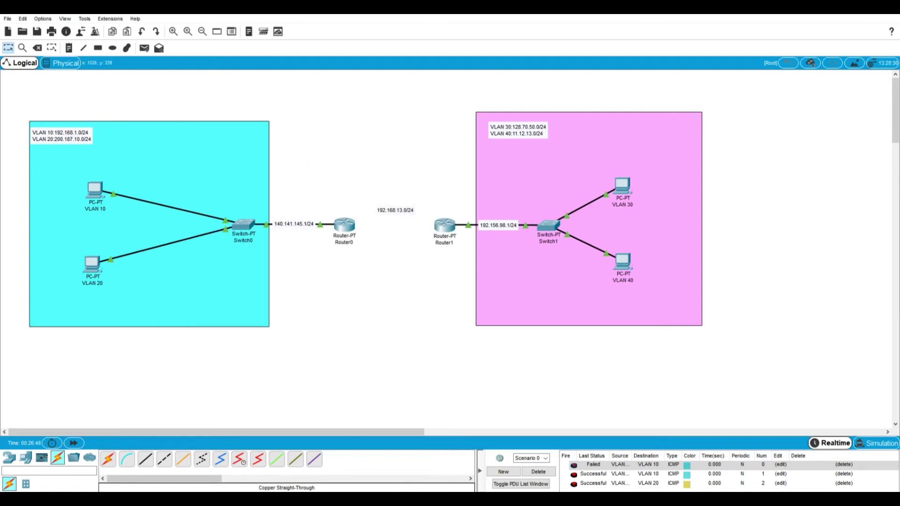
Set the VLAN 30 PC's default gateway to 128.70.50.1 and close its window
left_click(622, 186)
key("Tab")
type("0.")
key("BackSpace")
key("BackSpace")
type("129")
key("BackSpace")
type("8.70.5")
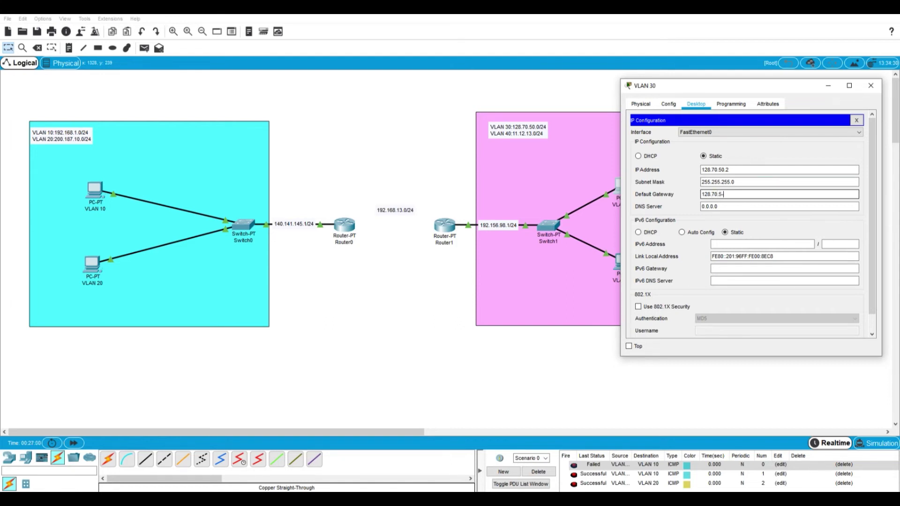
type("0.1")
left_click(871, 85)
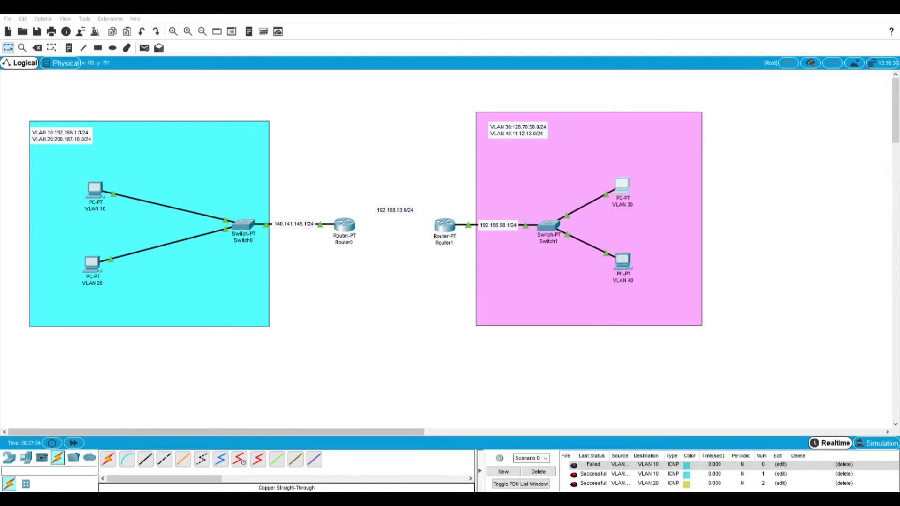
Enter the VLAN 40 PC's default gateway in the 11.12.13.0/24 network
left_click(623, 262)
left_click(350, 245)
type("11.12.")
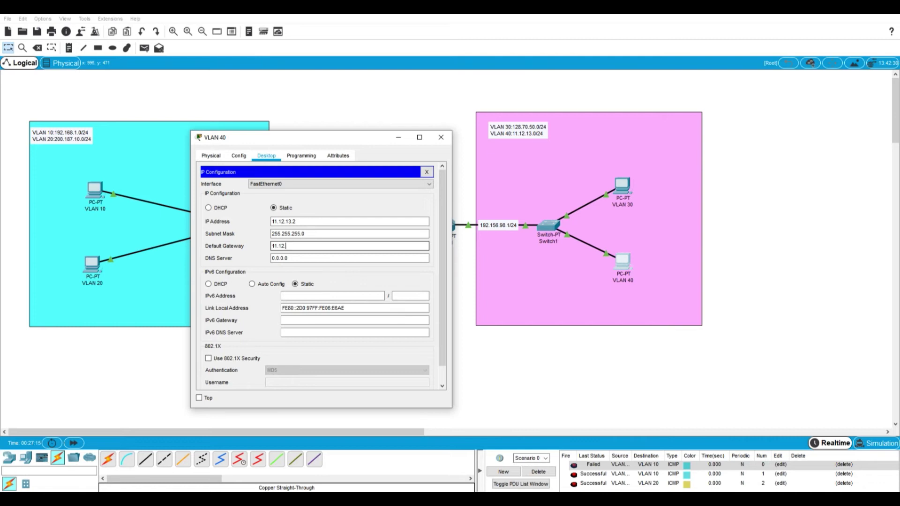
type("13.0/2")
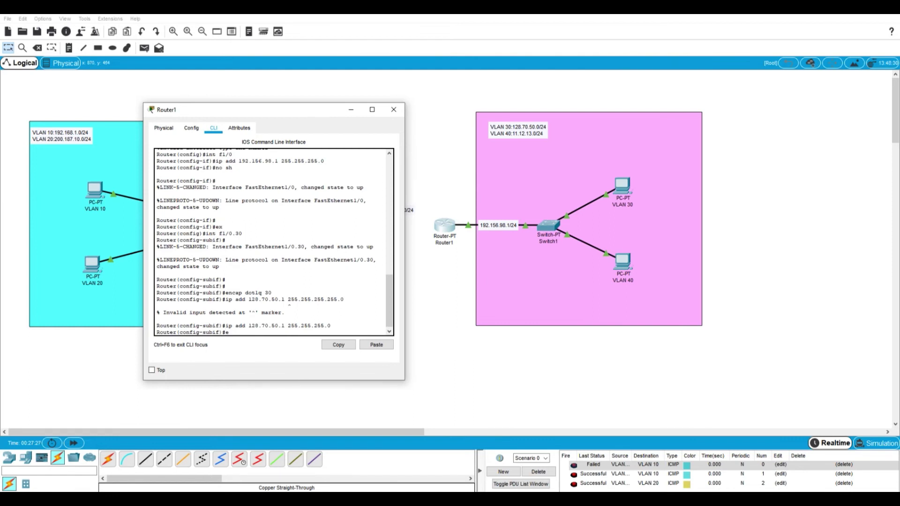
Create subinterface f1/0.40 on Router1 with dot1q encapsulation for VLAN 40
type("x")
key("Return")
type("int f1")
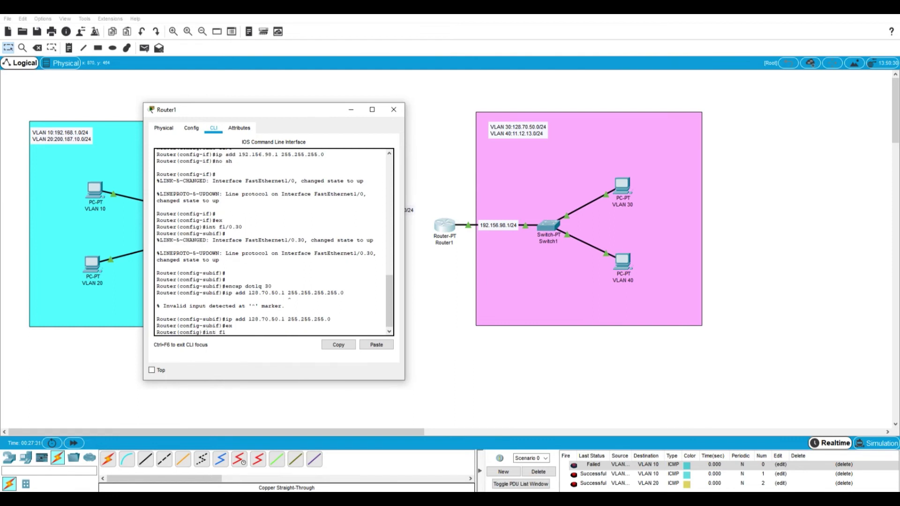
type("/0.40")
key("Return")
type("encap dot 1")
key("BackSpace")
key("BackSpace")
type("1q 40")
key("Return")
Assign IP address 11.12.13.1 with mask 255.255.255.0 to Router1's subinterface f1/0.40 and leave the router's command line
type("ip add")
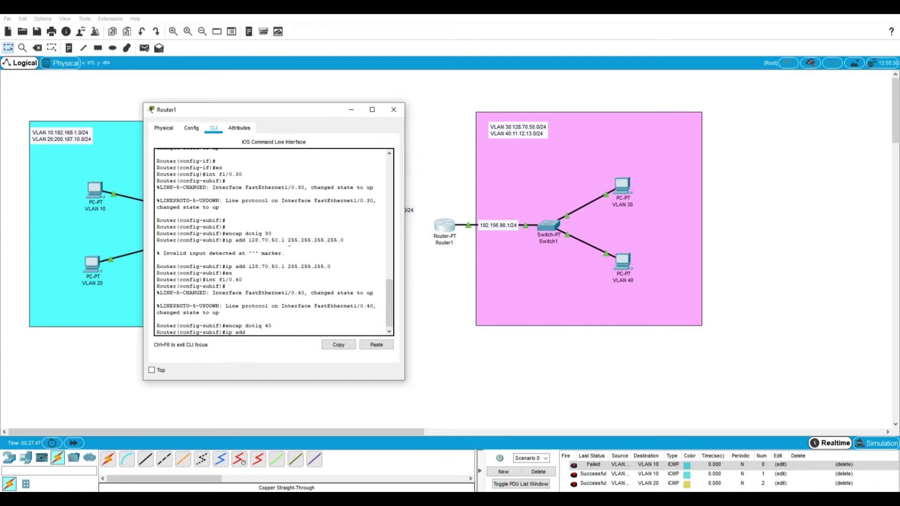
type(" 11.12.1")
key("BackSpace")
key("BackSpace")
key("BackSpace")
type("1.12.13.1 255.255.255.0")
key("Return")
type("ex")
key("Return")
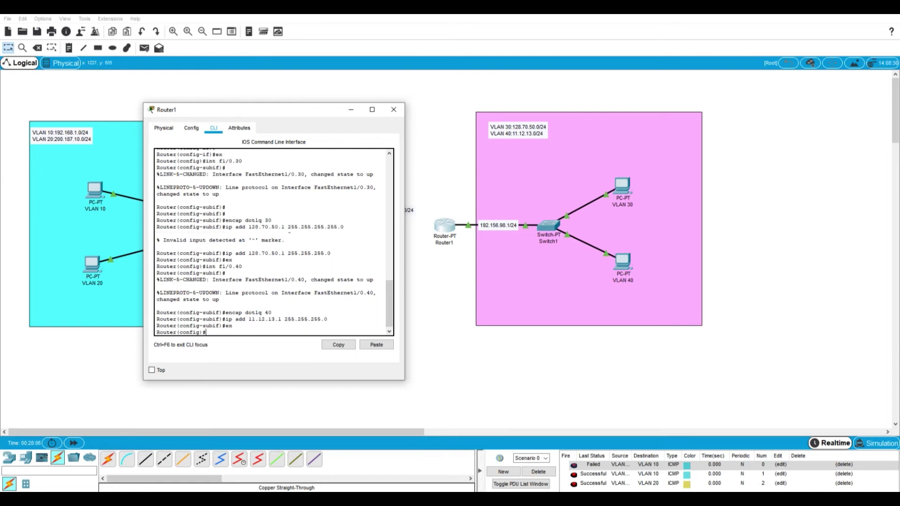
key("alt+F4")
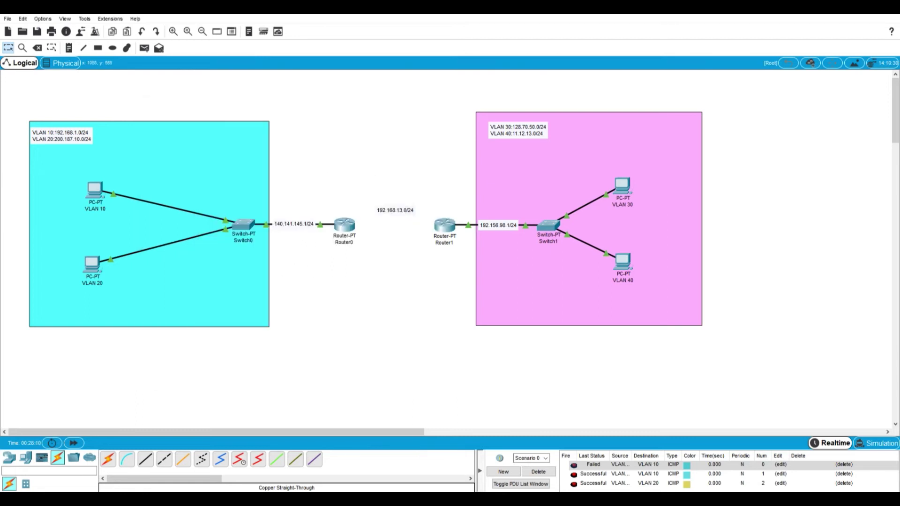
Test connectivity with simple PDUs from the VLAN 40 PC to the VLAN 30 PC, clearing the PDU list before and after
left_click(538, 472)
key("p")
left_click(623, 263)
left_click(622, 186)
key("p")
left_click(623, 262)
left_click(622, 187)
key("p")
left_click(622, 261)
left_click(623, 186)
left_click(538, 471)
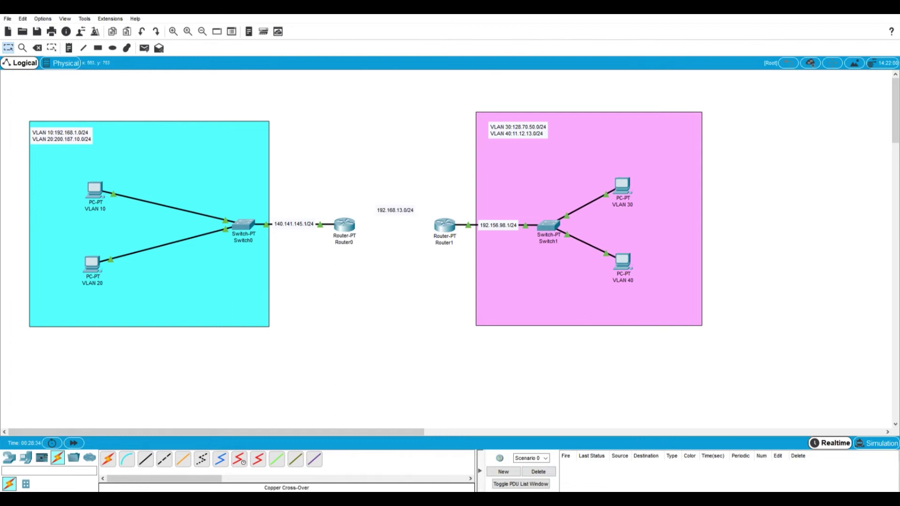
Connect Router0's FastEthernet0/0 port to Router1 with a copper cross-over cable
left_click(165, 459)
left_click(349, 222)
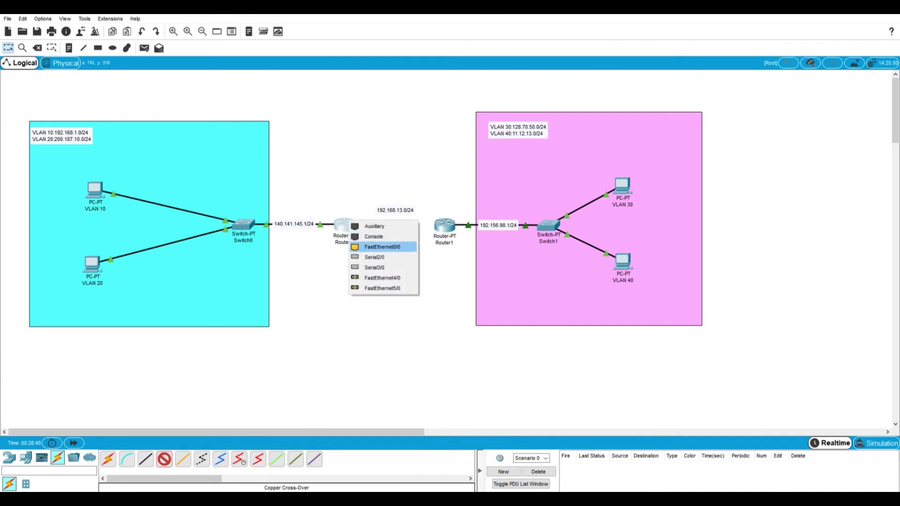
left_click(377, 247)
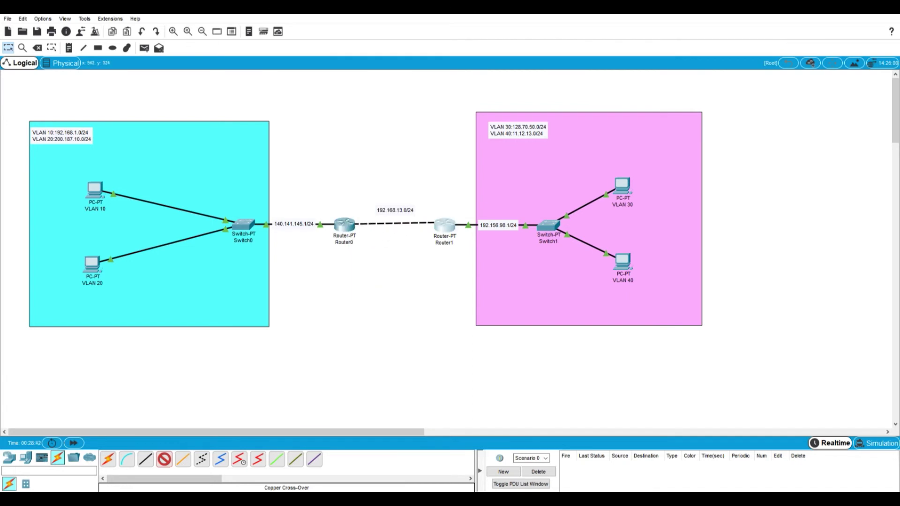
left_click(442, 225)
left_click(476, 250)
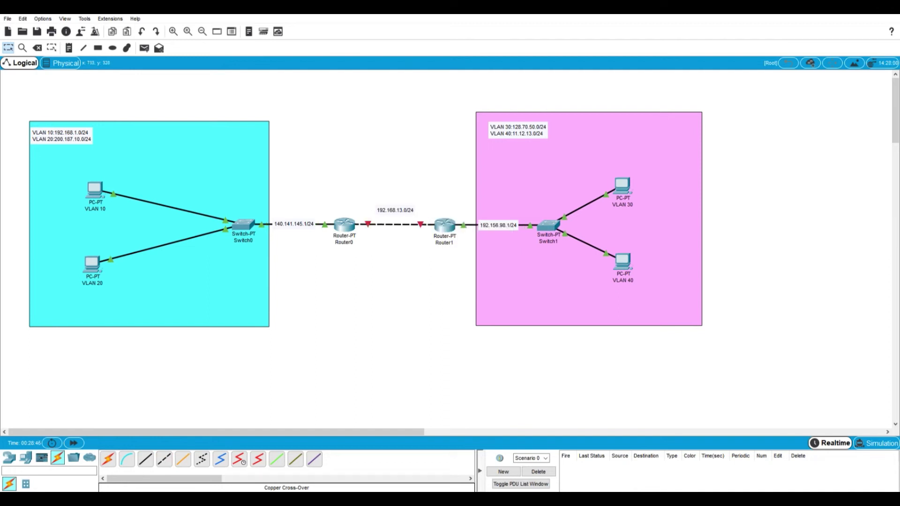
Assign IP address 192.168.13.1 with mask 255.255.255.0 to Router0's interface f0/0
left_click(345, 225)
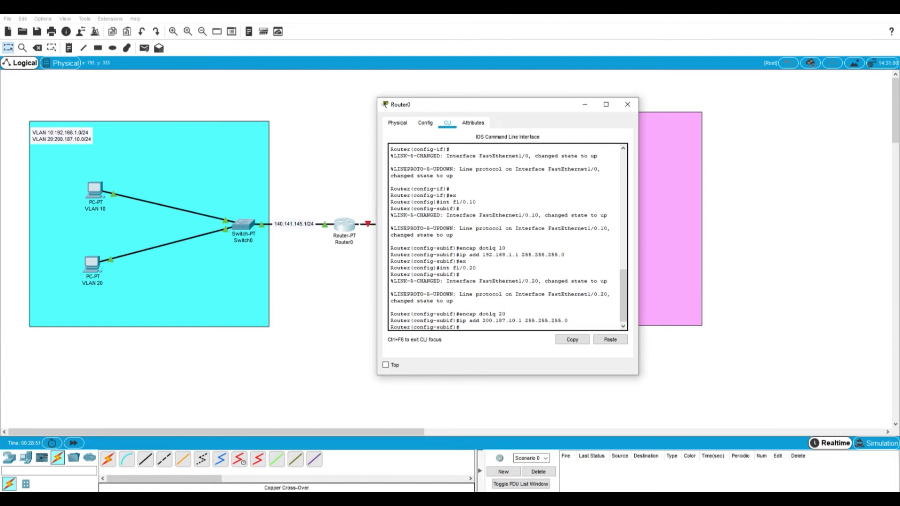
type("ex")
key("Return")
type("int")
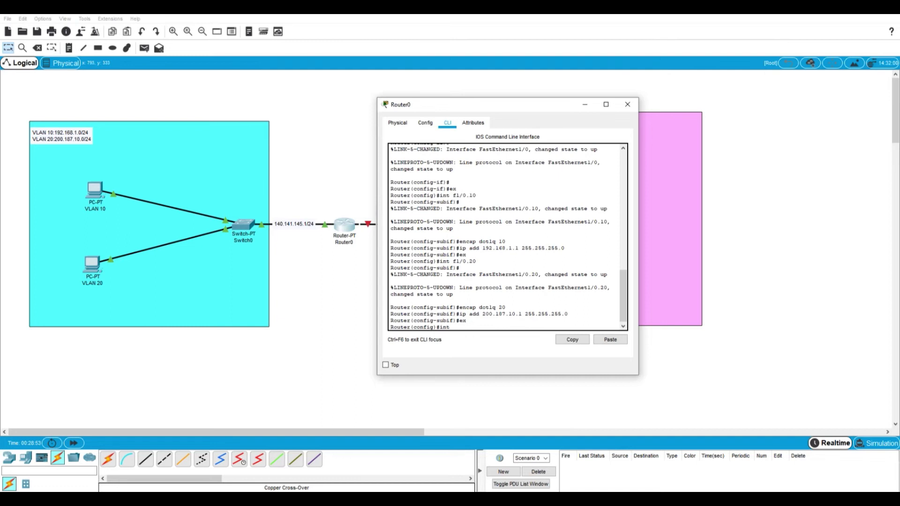
type(" f0/0")
key("Return")
left_click_drag(514, 108, 631, 100)
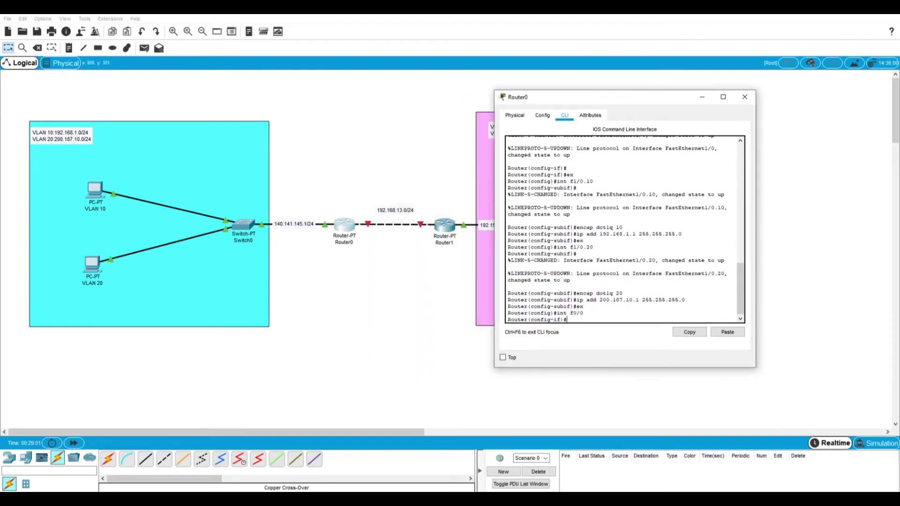
type("ip ")
type("dd")
type("dd")
type(" 192.")
type("168")
type(".13.")
type("1 255.255.25")
type("5.0")
key("Return")
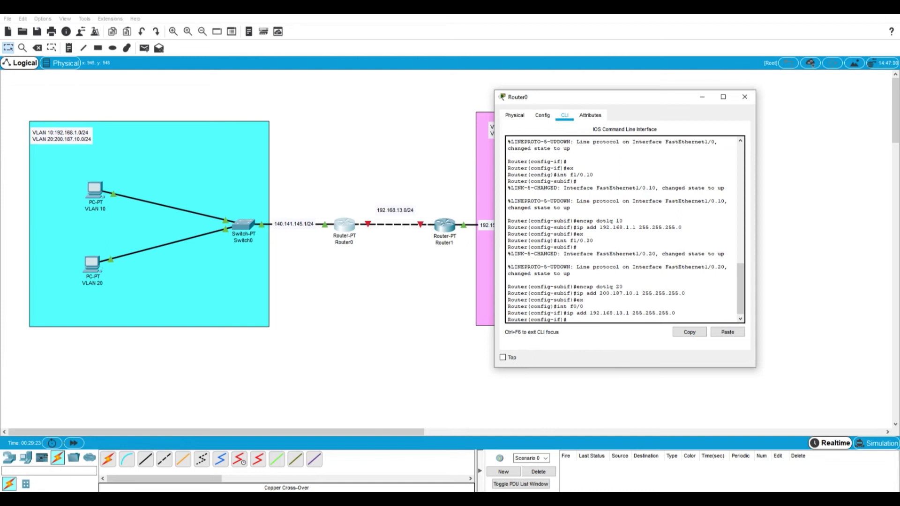
Enable Router0's interface f0/0 with the no shutdown command
type("no d")
key("BackSpace")
type("sh")
key("Return")
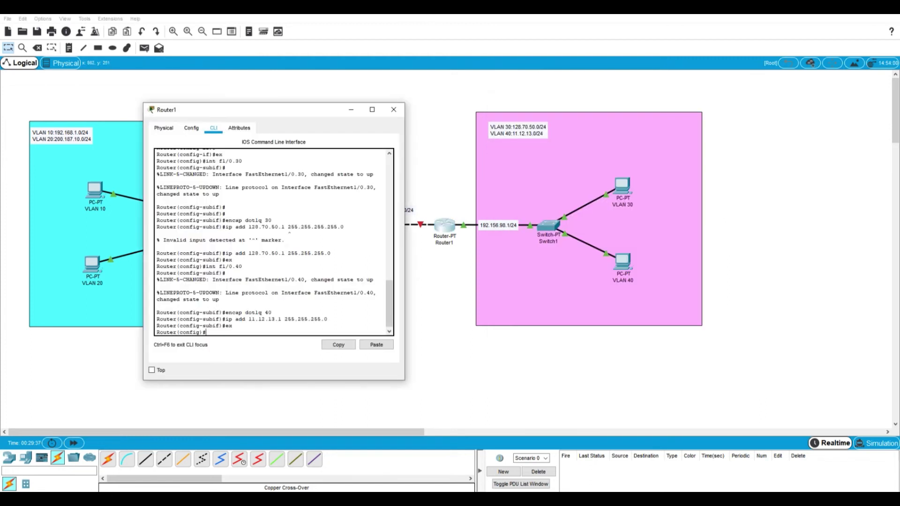
Assign IP address 192.168.13.2 with mask 255.255.255.0 to Router1's interface f0/0
left_click_drag(253, 109, 634, 54)
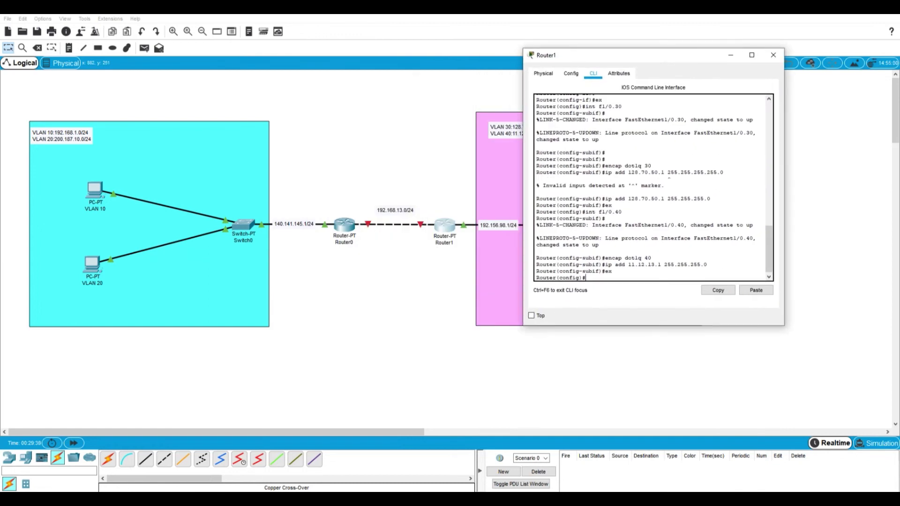
type("i")
type("nt f0")
key("BackSpace")
type("f0/0")
key("Return")
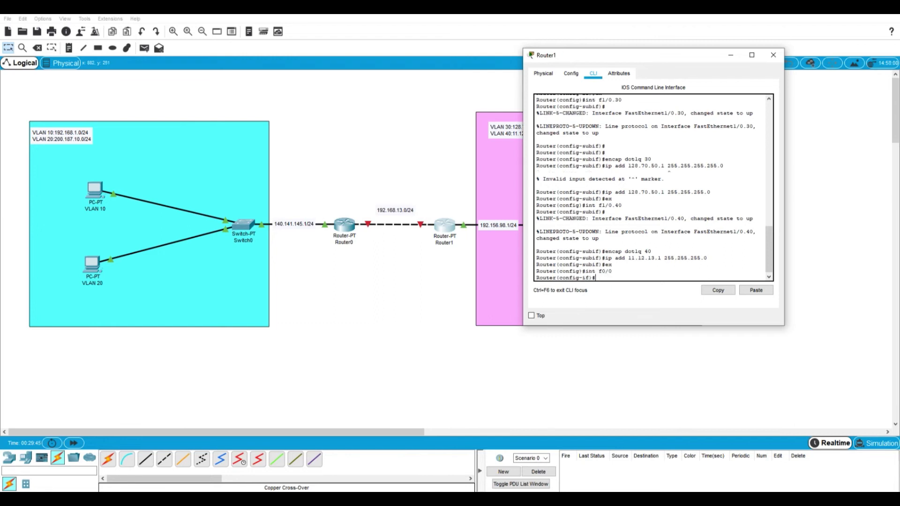
type("ip add 192.168.13.2")
type("255.255.255.0")
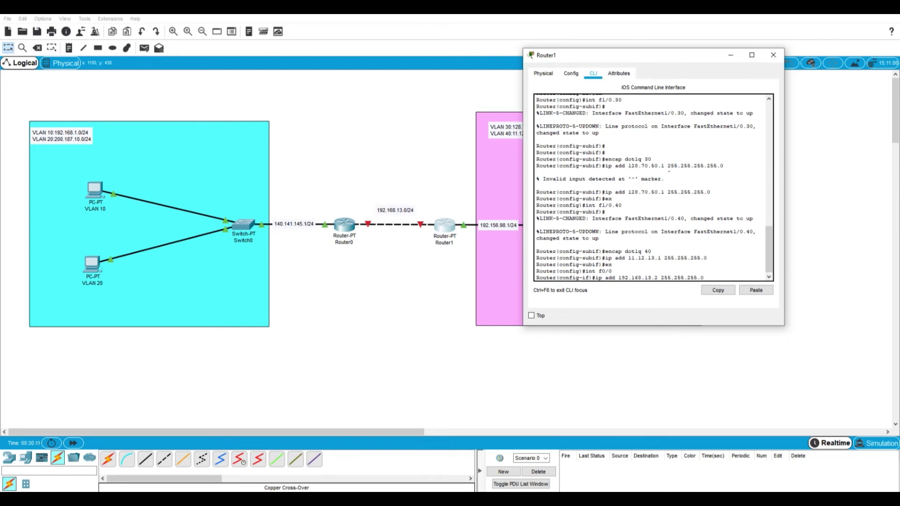
key("Return")
Enable Router1's interface f0/0 with no shutdown and return to the network topology
type("no")
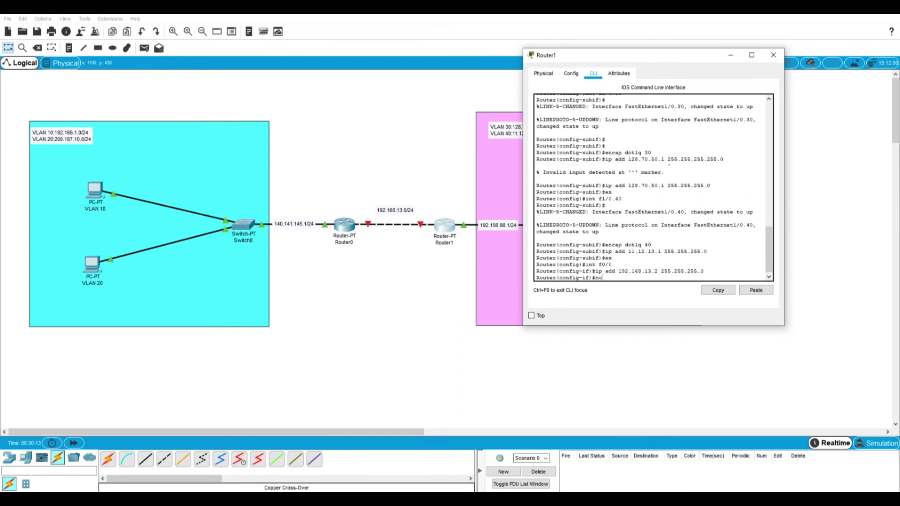
type(" sh")
key("Return")
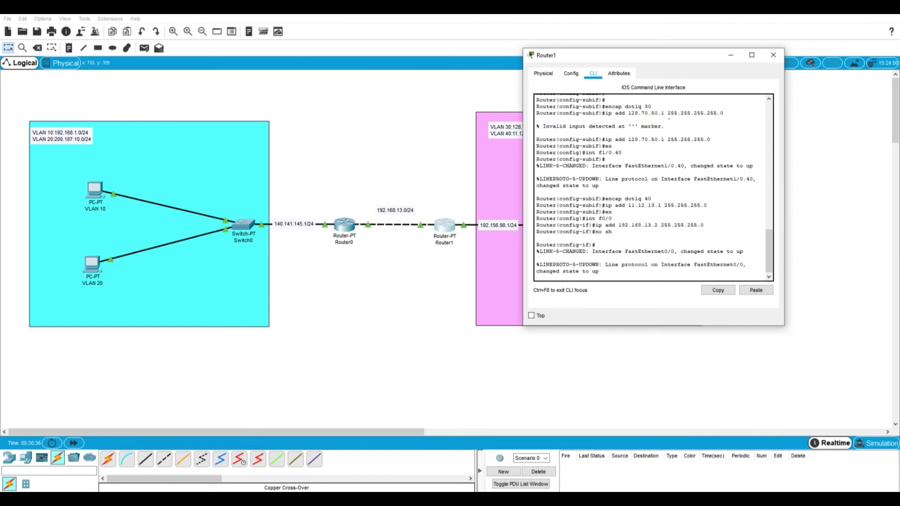
left_click(417, 279)
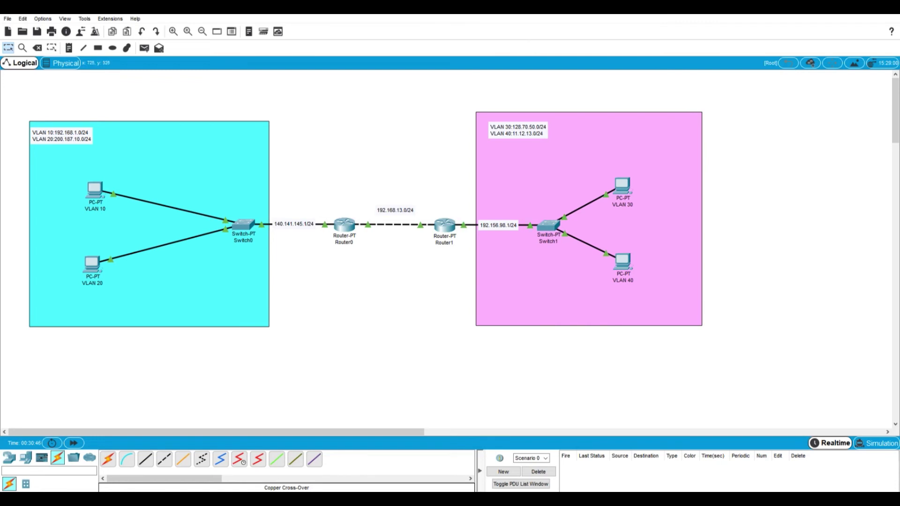
Enable RIP routing on Router0 from its command line, entering the router rip configuration
left_click(344, 224)
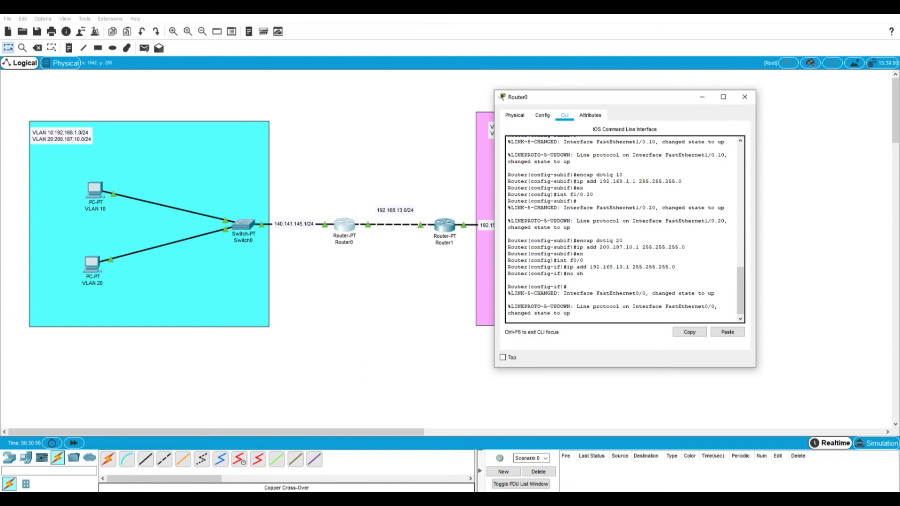
key("Return")
key("Return")
key("Return")
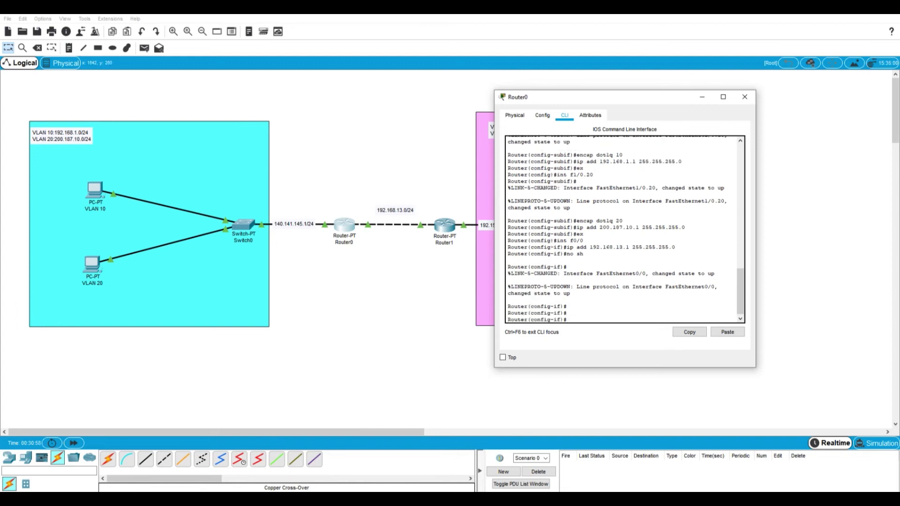
type("ex")
key("Return")
type("int")
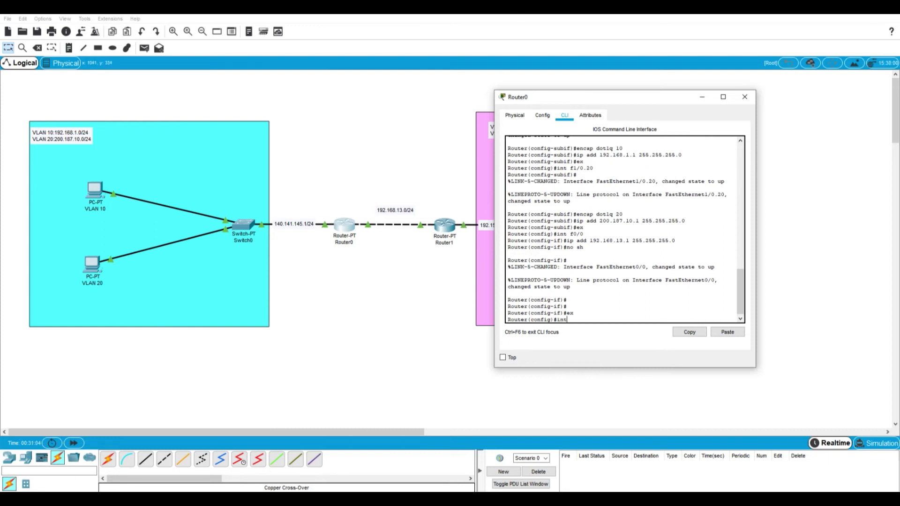
type("f0/0")
key("Return")
type("router rip")
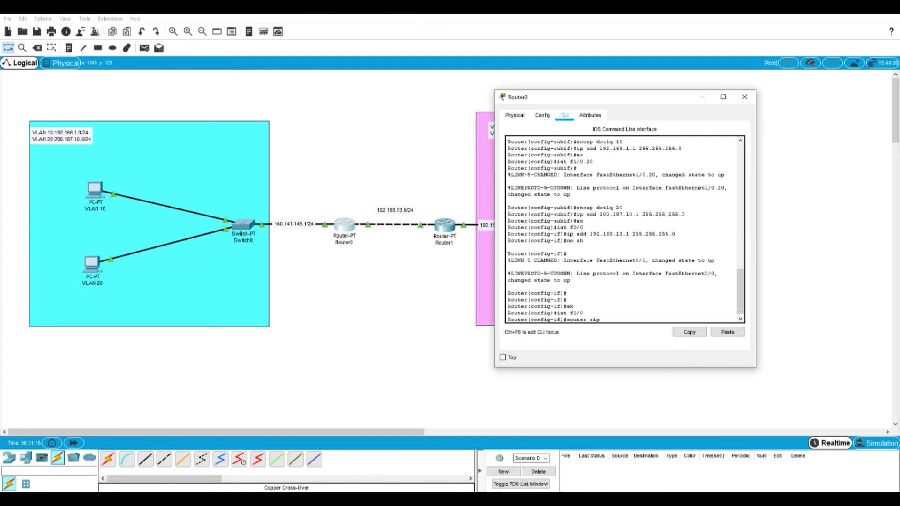
key("Return")
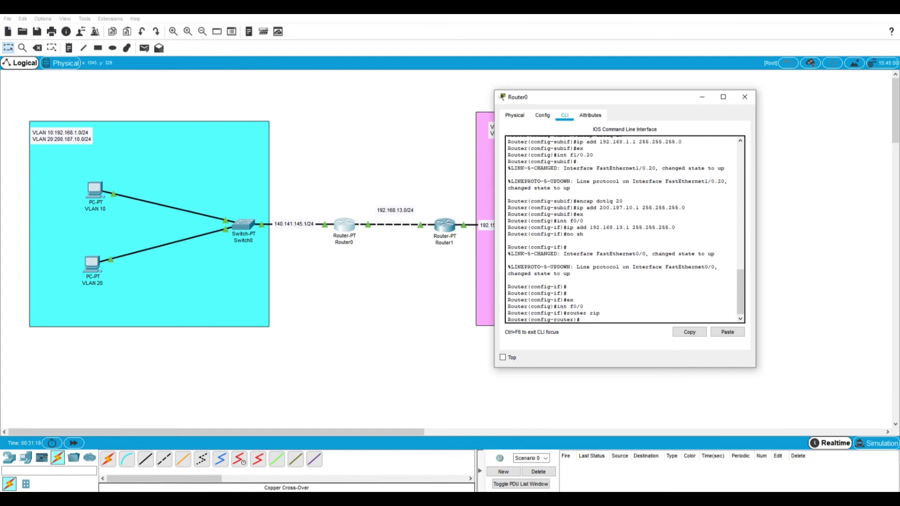
Add VLAN 10's network 192.168.1.0 to Router0's RIP configuration
type("ne")
type("twor")
type("k")
type("19")
type("2")
type(".17")
type("8.")
type("1.0")
key("Return")
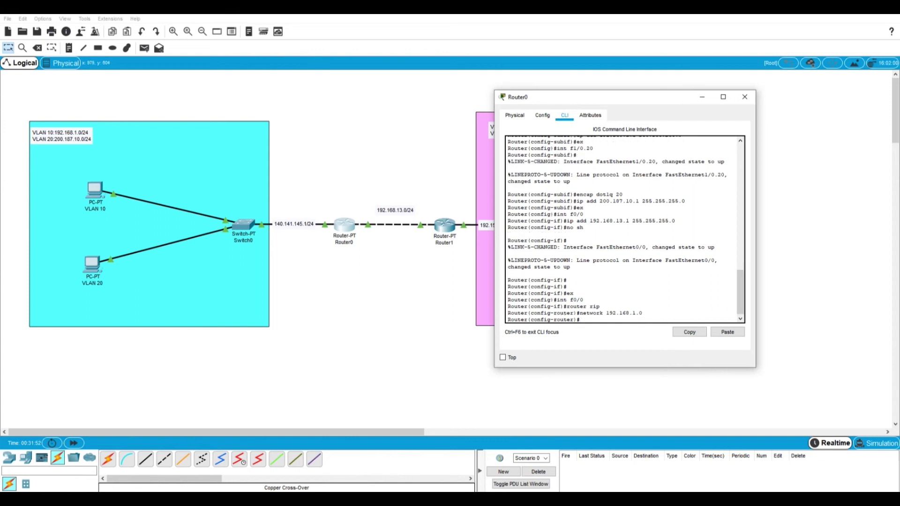
Add VLAN 20's network 200.187.10.0 to Router0's RIP configuration
type("network 200.16")
key("BackSpace")
type("86")
key("BackSpace")
type("7.10.0")
key("Return")
Add the inter-router network 192.168.13.0 to Router0's RIP configuration
type("network")
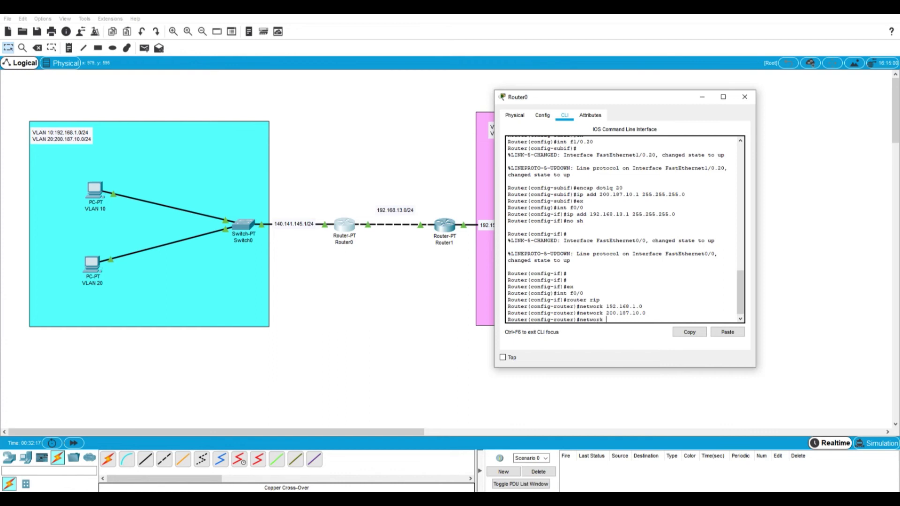
type(" 18")
key("BackSpace")
type("92.168")
type(".13.")
type("0")
key("Return")
Enter an additional RIP network statement for 192.168.13.1 on Router0 by reusing the preceding command
type("network")
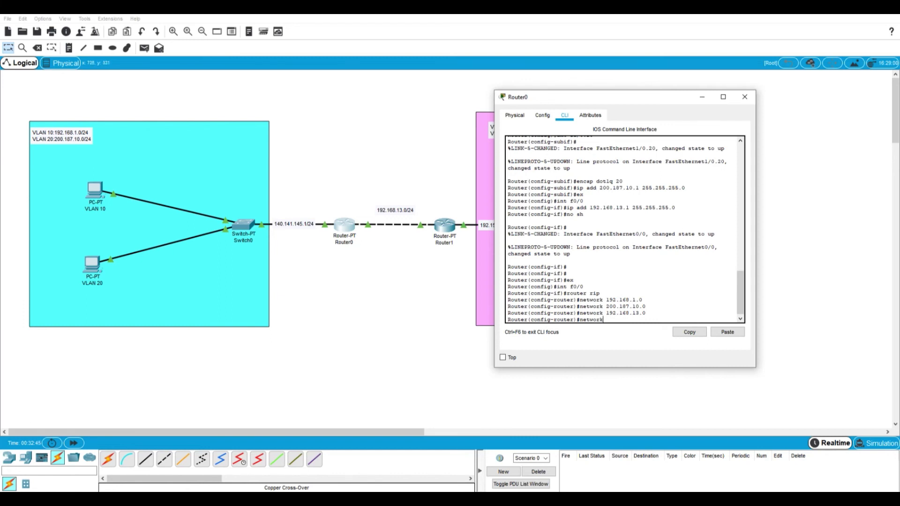
type("19")
key("BackSpace")
key("BackSpace")
key("BackSpace")
key("BackSpace")
key("BackSpace")
key("BackSpace")
key("BackSpace")
key("BackSpace")
key("BackSpace")
key("BackSpace")
key("BackSpace")
key("Up")
type("1")
key("Return")
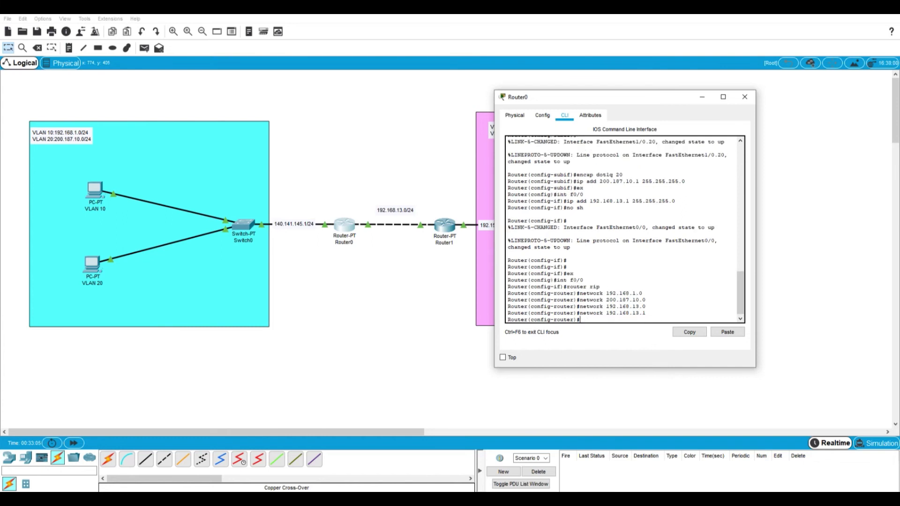
Add network 140.141.145.0 to Router0's RIP configuration and return to privileged EXEC mode
type("network 140.141.145.0")
key("Return")
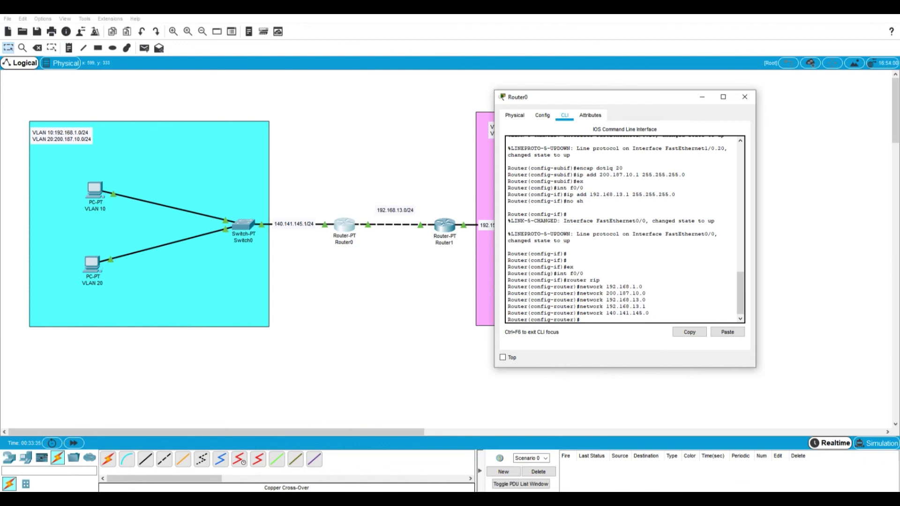
key("ctrl+z")
key("Return")
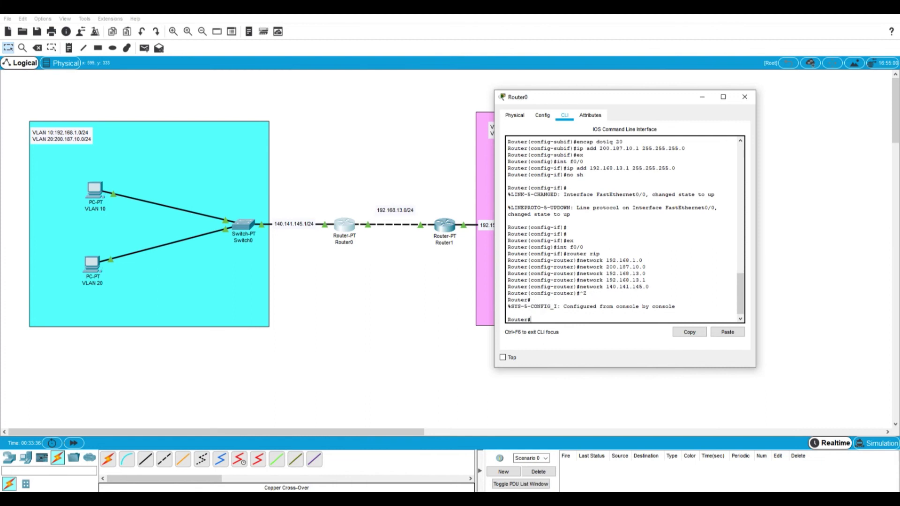
Try the router rip command in Router0's privileged mode and display its IP routing table
type("router rip")
key("Return")
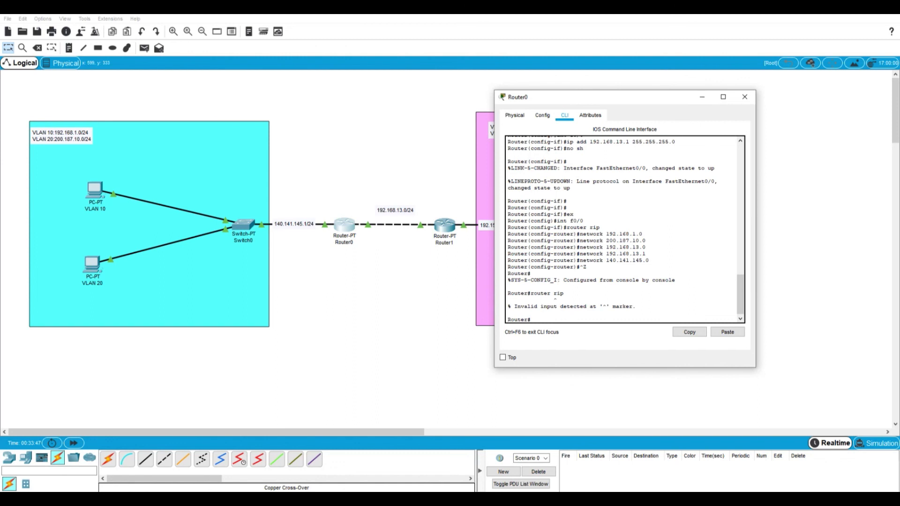
type("show ip route")
key("Return")
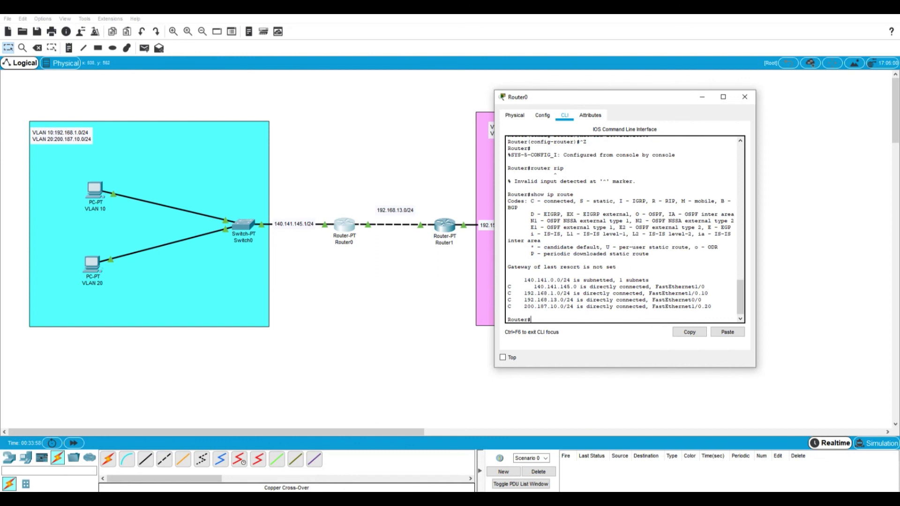
left_click(405, 343)
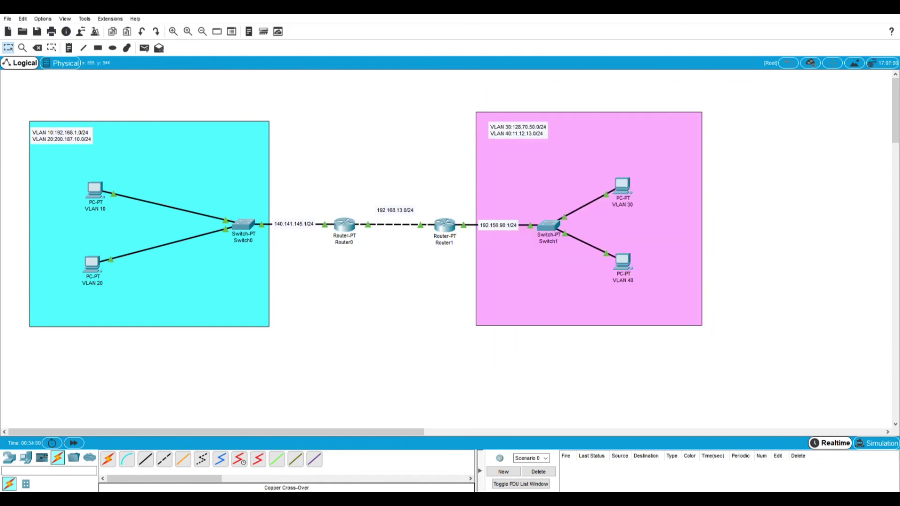
Enable RIP routing on Router1 from its command line, entering the router rip configuration
left_click(444, 225)
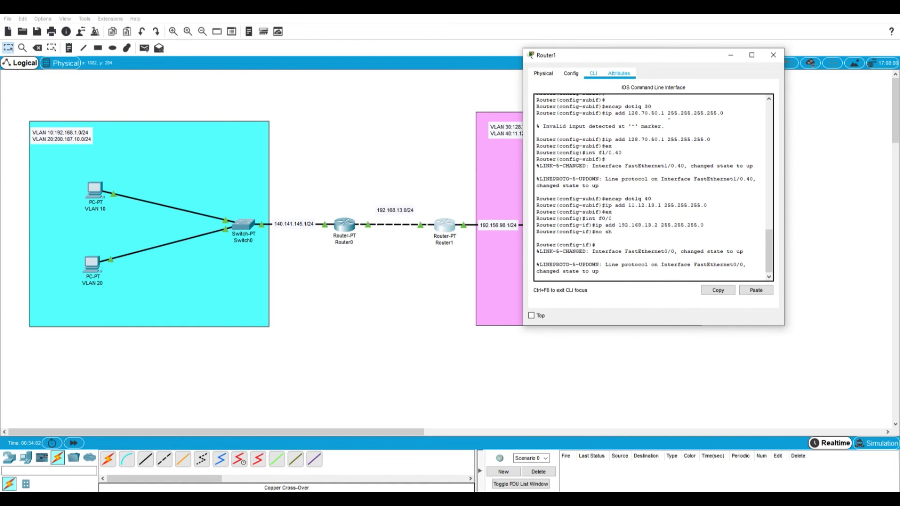
left_click_drag(610, 55, 303, 71)
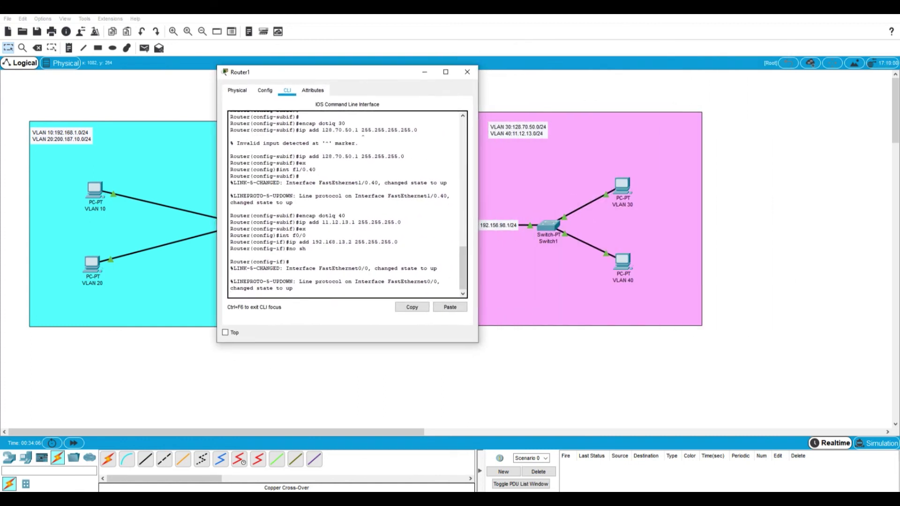
key("Return")
key("Return")
key("Return")
key("Return")
type("ex")
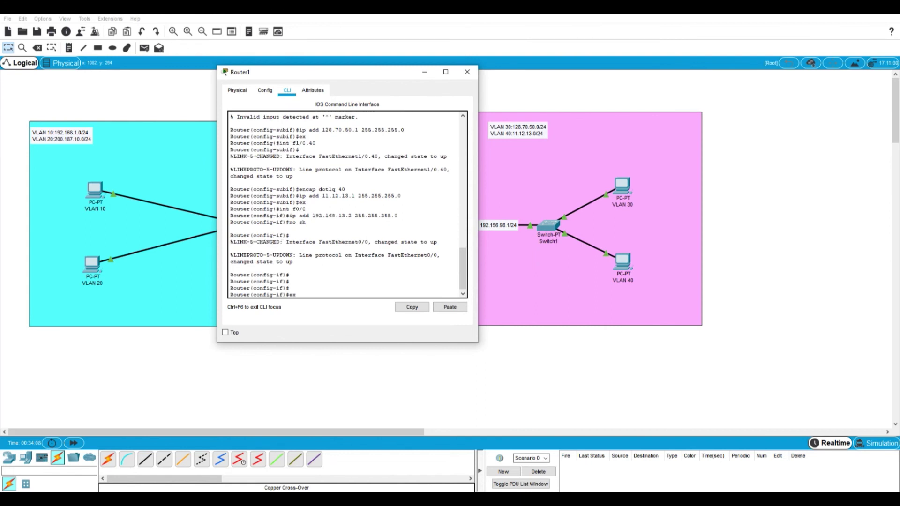
key("Return")
type("int f0/0")
key("Return")
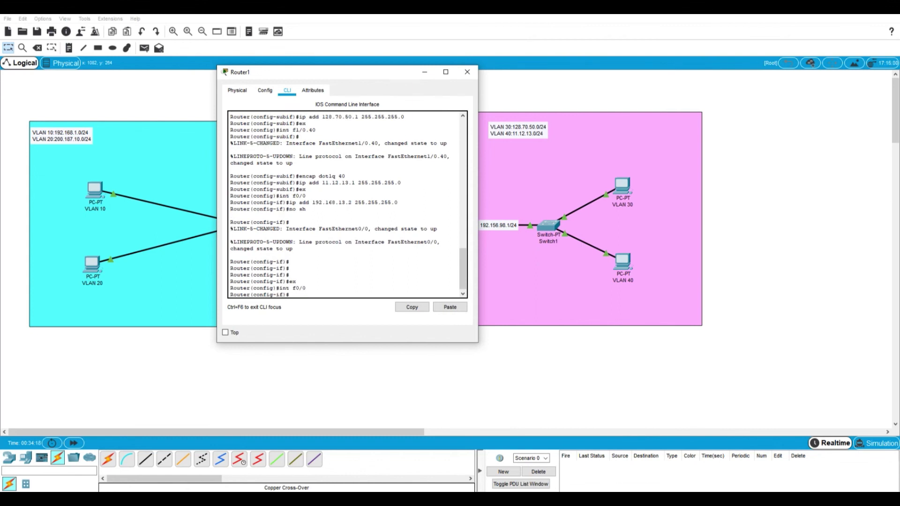
type("router rip")
key("Return")
Add the VLAN 30 and VLAN 40 networks, 128.70.50.0 and 11.12.13.0, to Router1's RIP configuration
type("network")
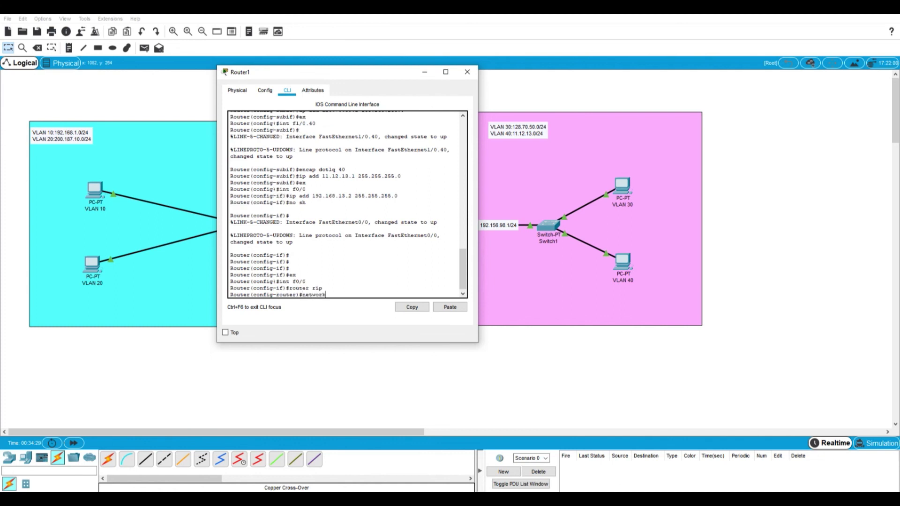
type(" 128.70.50.0")
key("Return")
type("network 12")
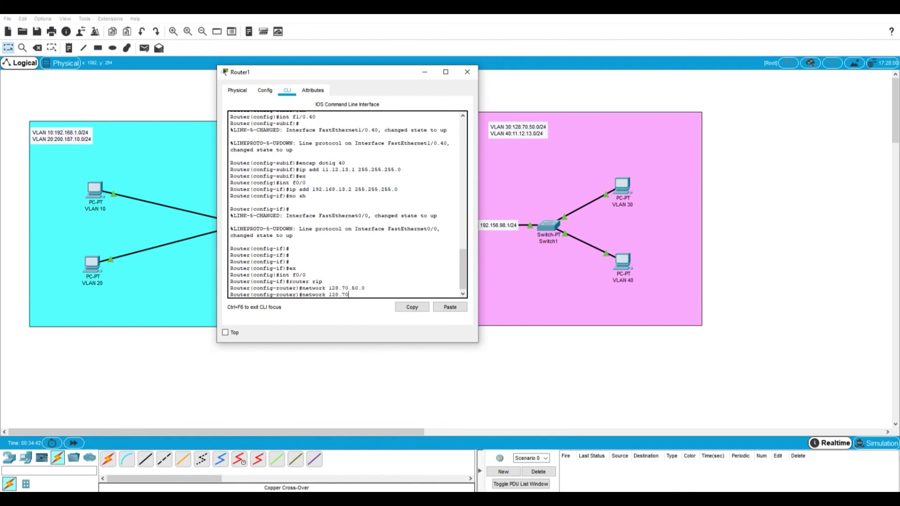
type("1.12.13.0")
key("Return")
Add network 192.156.98.0, between Router1 and Switch1, to Router1's RIP configuration
type("network 1")
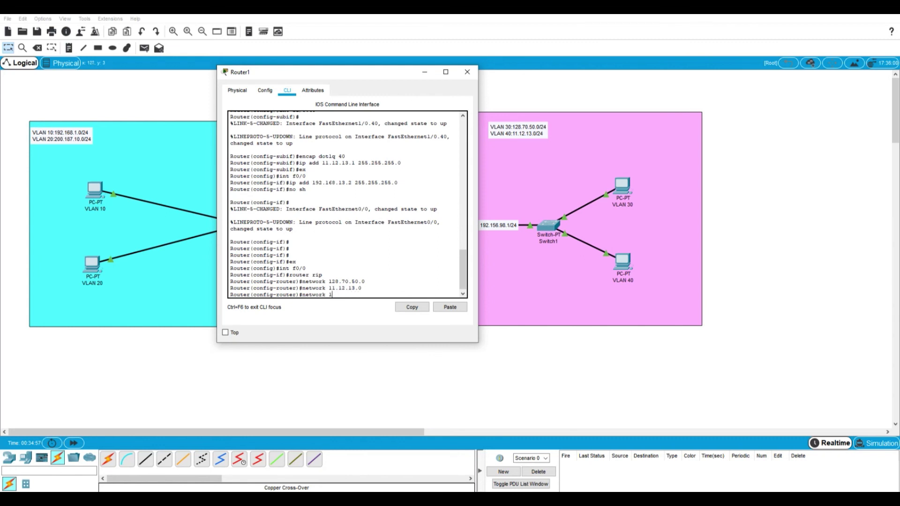
left_click_drag(328, 71, 294, 72)
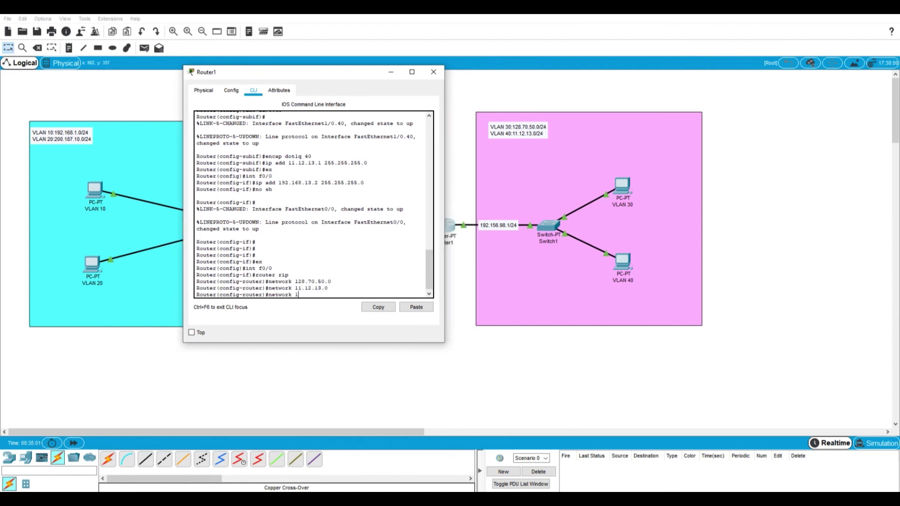
type("92.16")
type("5")
type("156.98.0")
key("Return")
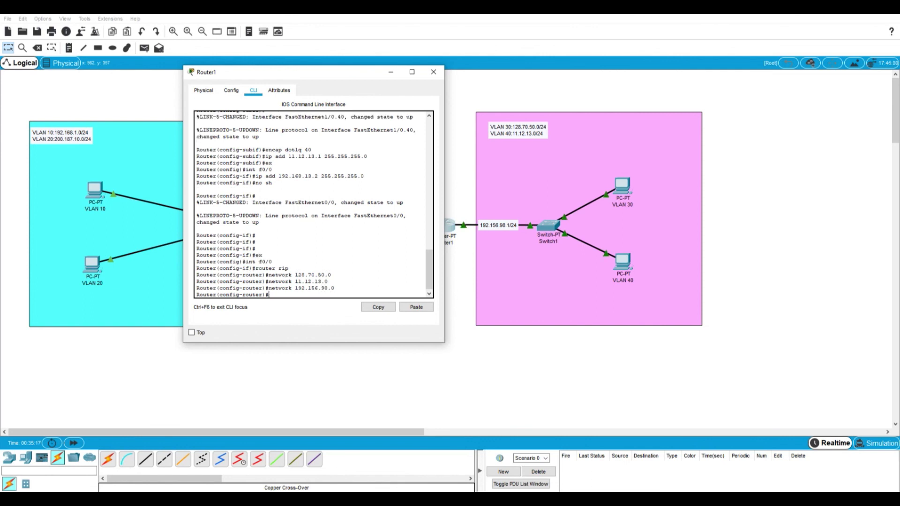
Add network 192.168.13.2, for the link between the two routers, to Router1's RIP configuration
key("Up")
key("BackSpace")
key("BackSpace")
key("BackSpace")
key("BackSpace")
key("BackSpace")
key("BackSpace")
key("BackSpace")
type("16")
key("BackSpace")
key("BackSpace")
type("68.10")
left_click_drag(291, 72, 557, 61)
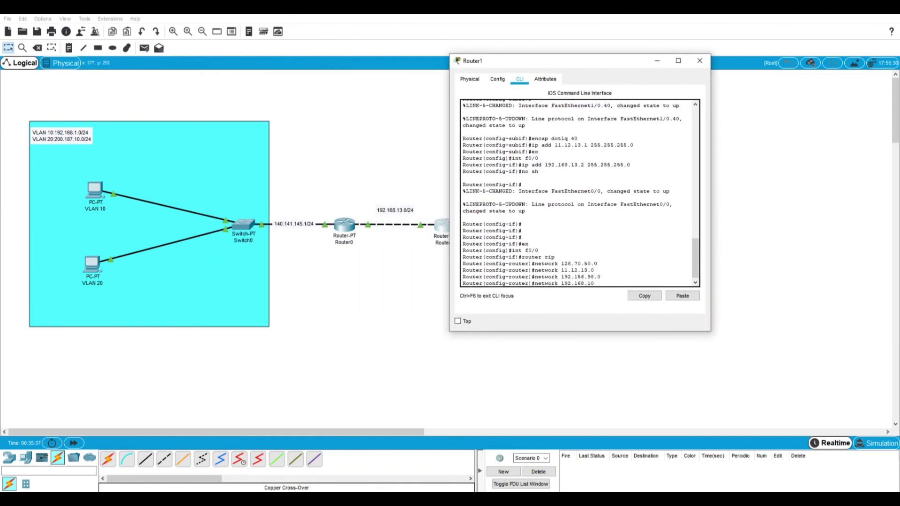
key("BackSpace")
type("3.2")
key("Return")
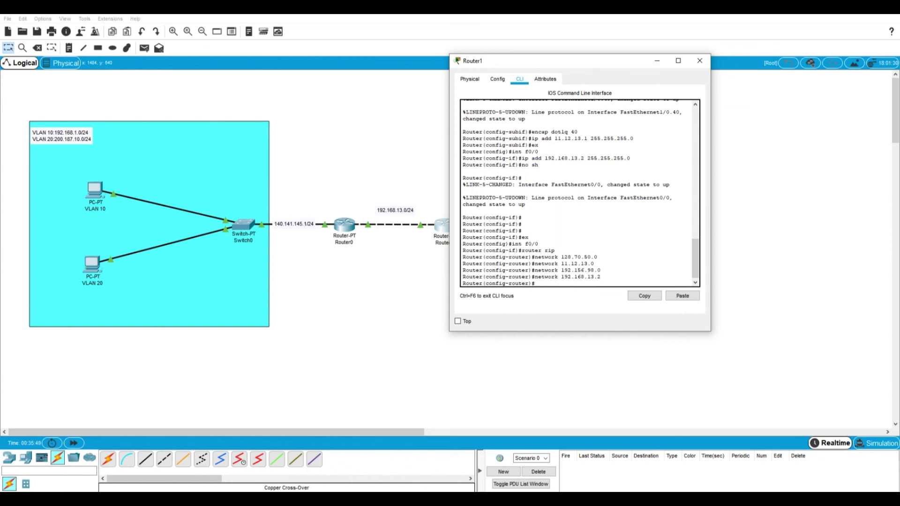
Leave Router1's configuration mode, display its IP routing table with show ip route, and close its window
key("ctrl+z")
key("Return")
key("Return")
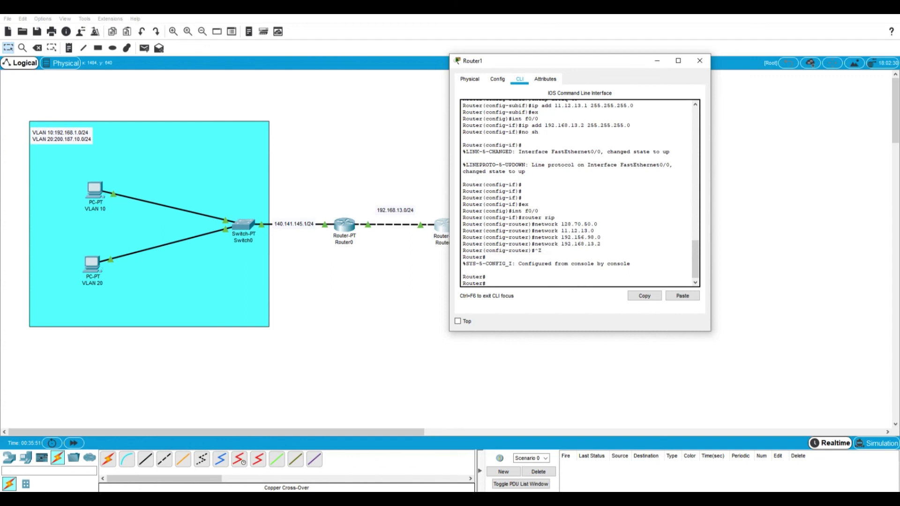
type("show ip route")
key("Return")
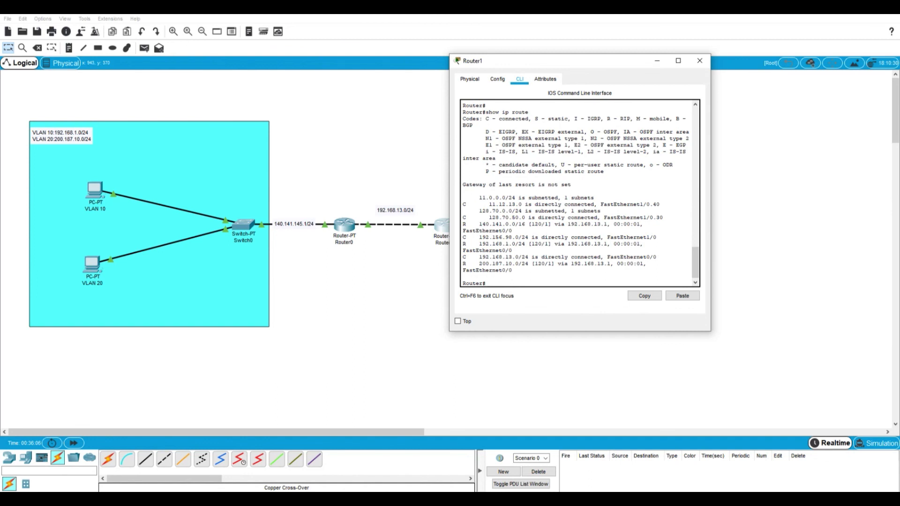
key("alt+F4")
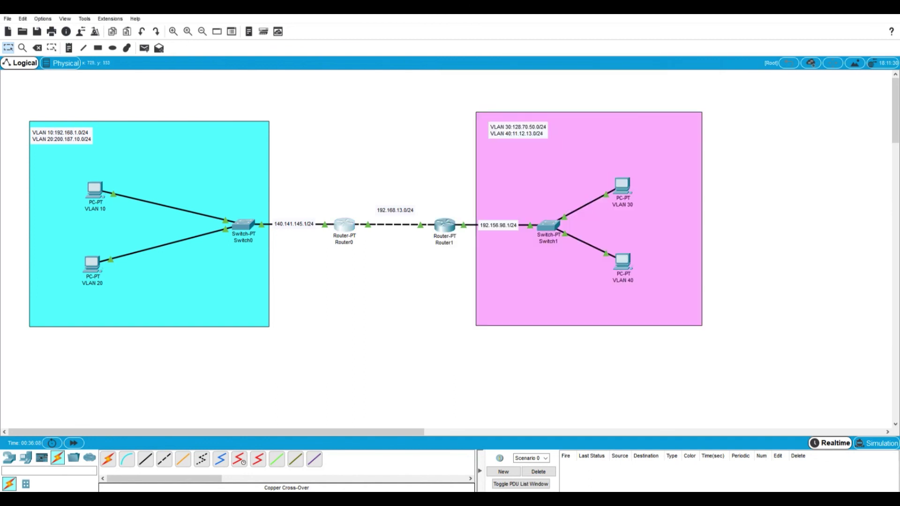
Display Router0's IP routing table again with show ip route and close its window
left_click(345, 225)
key("Up")
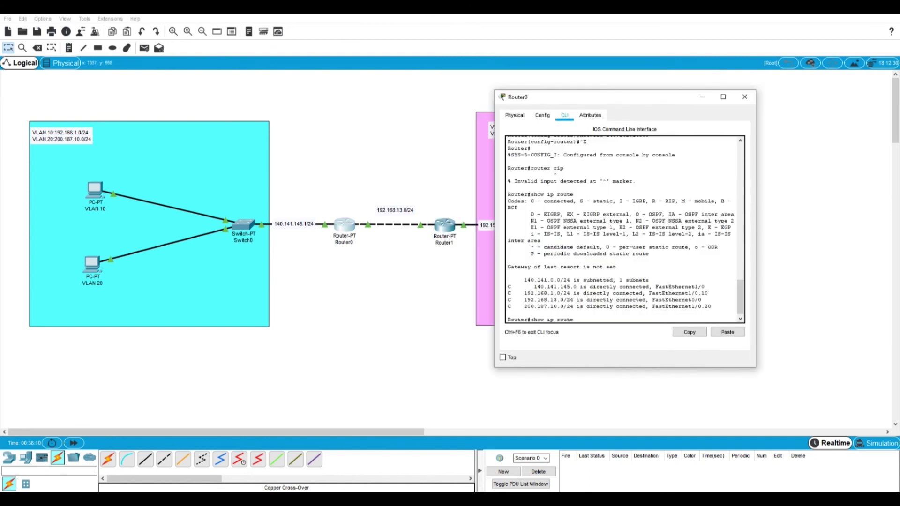
key("Return")
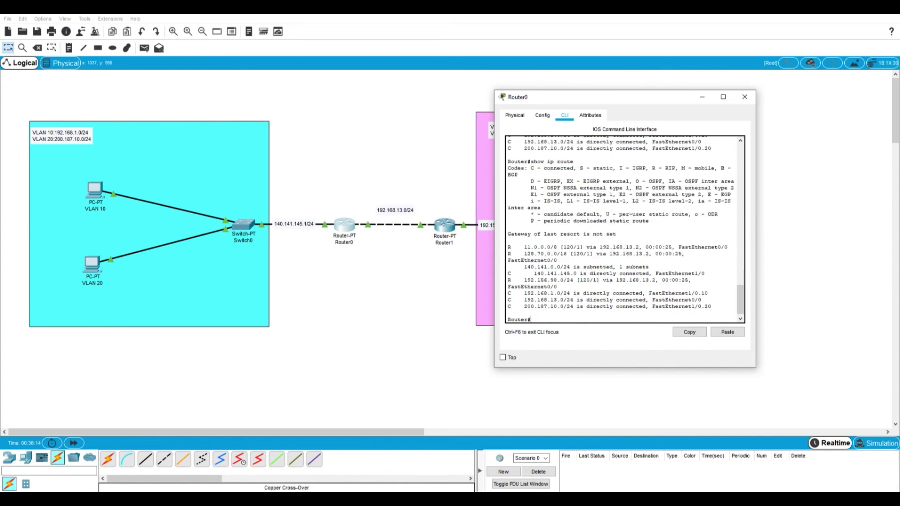
key("alt+F4")
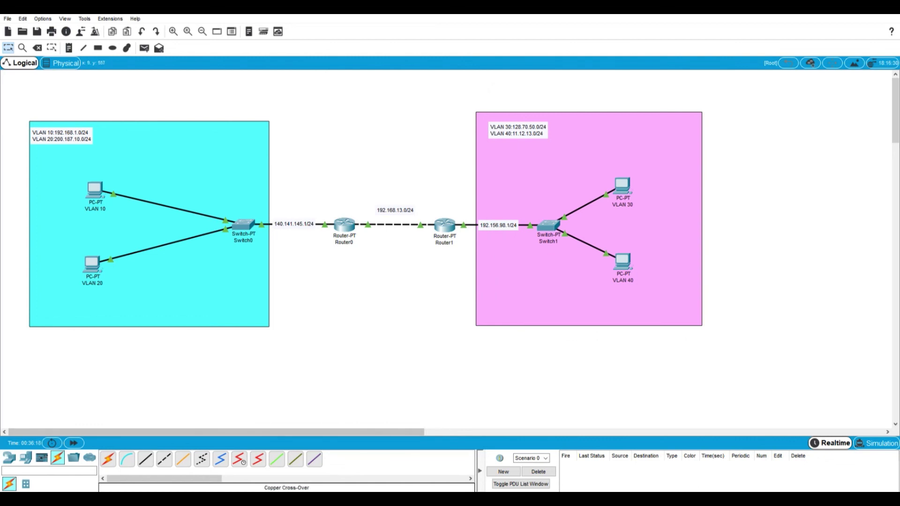
Send simple PDUs from the VLAN 10 PC to the VLAN 40 PC and from the VLAN 20 PC to the VLAN 30 PC
left_click(145, 48)
left_click(95, 190)
left_click(623, 261)
left_click(145, 47)
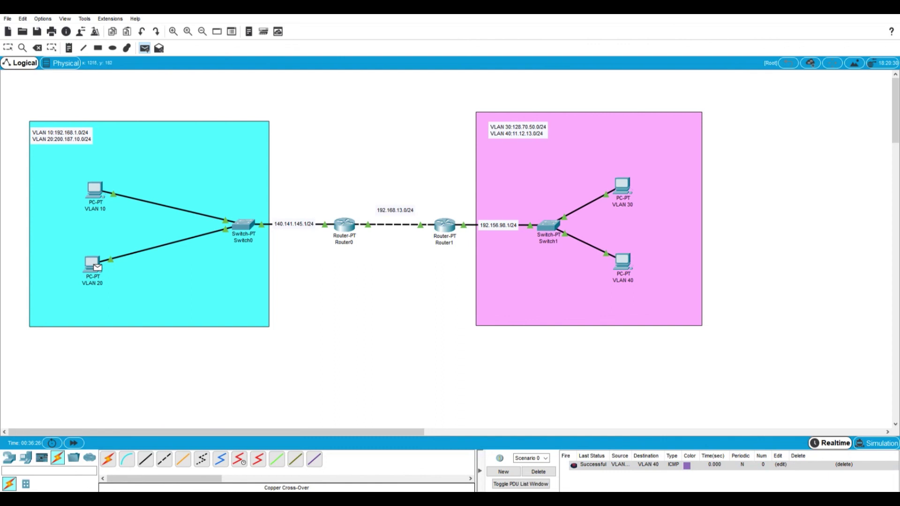
left_click(97, 267)
left_click(626, 187)
Send a simple PDU from the VLAN 30 PC back to the VLAN 10 PC
key("p")
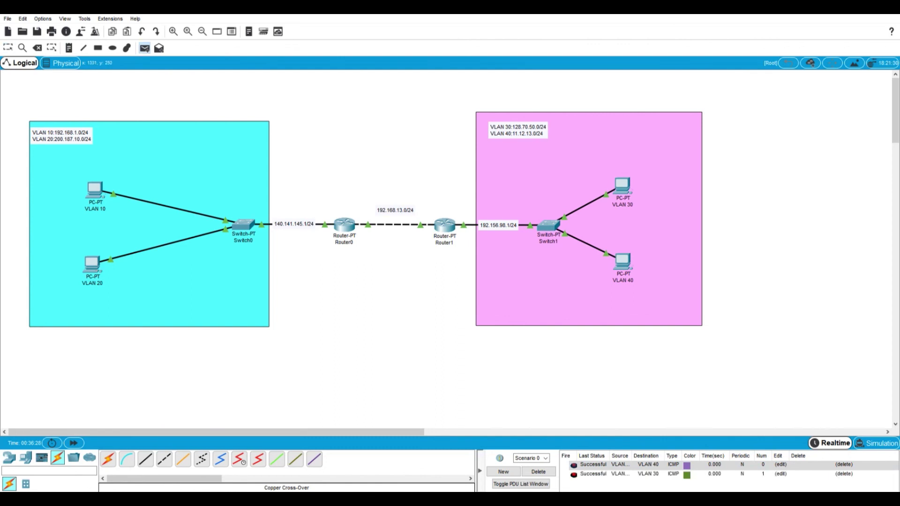
left_click(625, 187)
left_click(95, 189)
key("Escape")
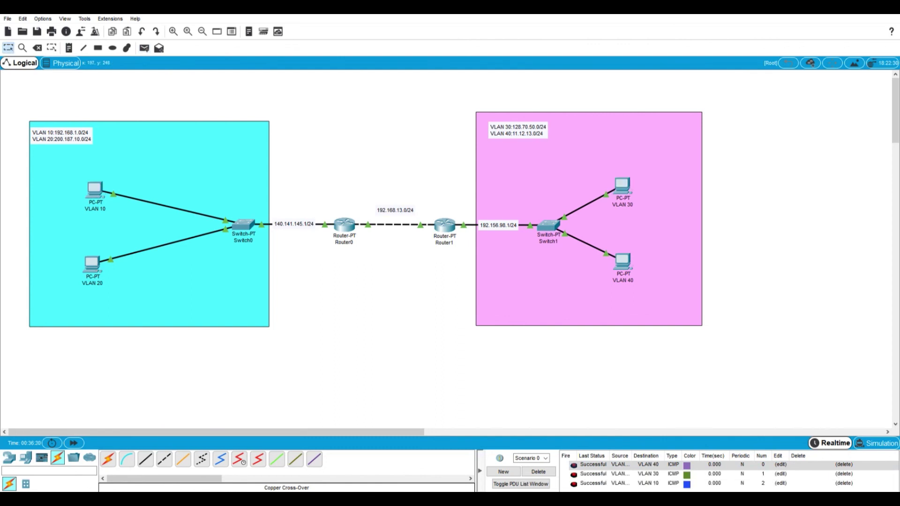
left_click(94, 189)
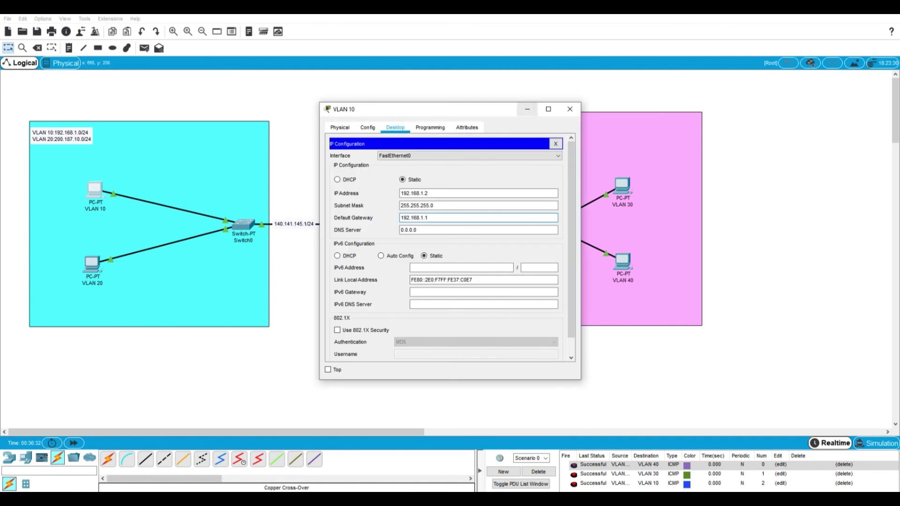
left_click(570, 109)
Send a simple PDU from the VLAN 20 PC to the VLAN 40 PC
key("p")
left_click(92, 264)
left_click(623, 261)
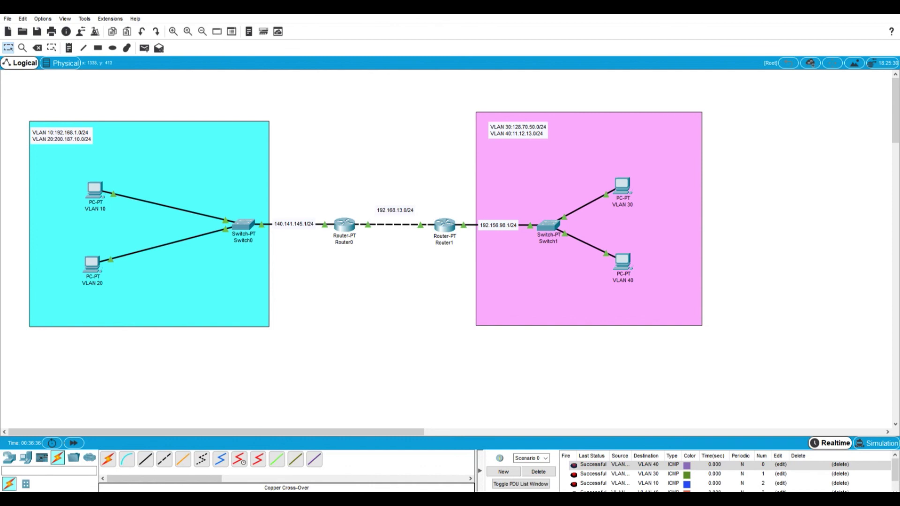